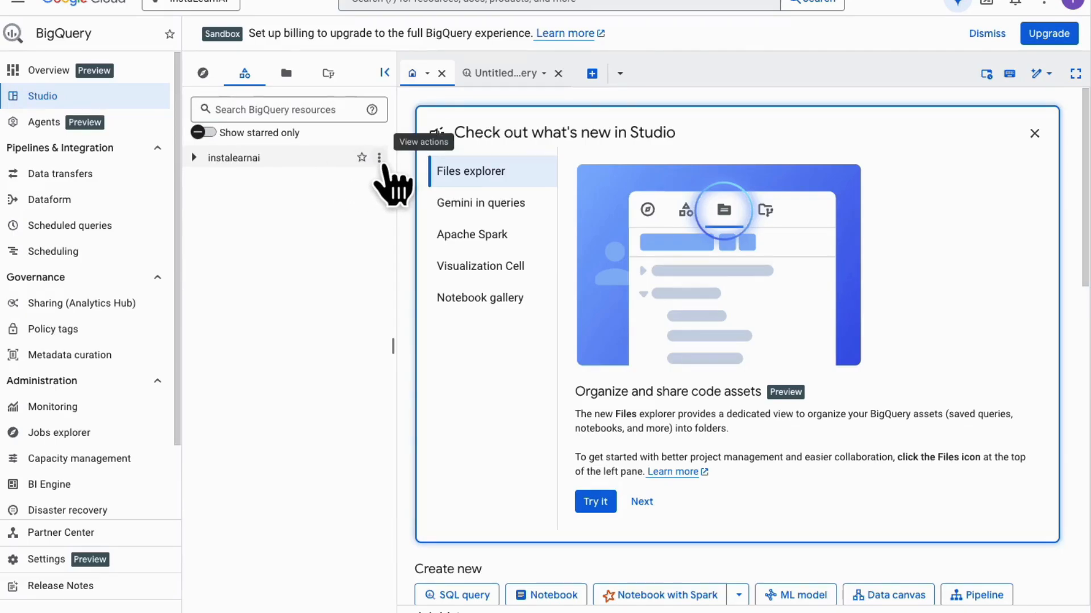
- Create a dataset with the ID nyctaxi in the instalearnai project
{"action": "left_click", "coordinate": [380, 159]}
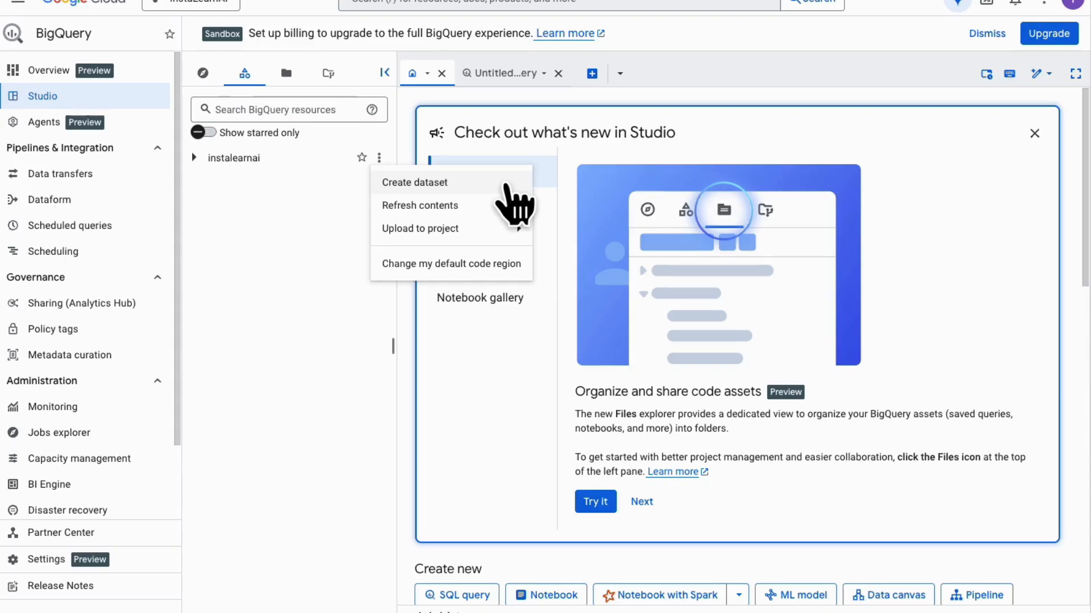
{"action": "left_click", "coordinate": [505, 183]}
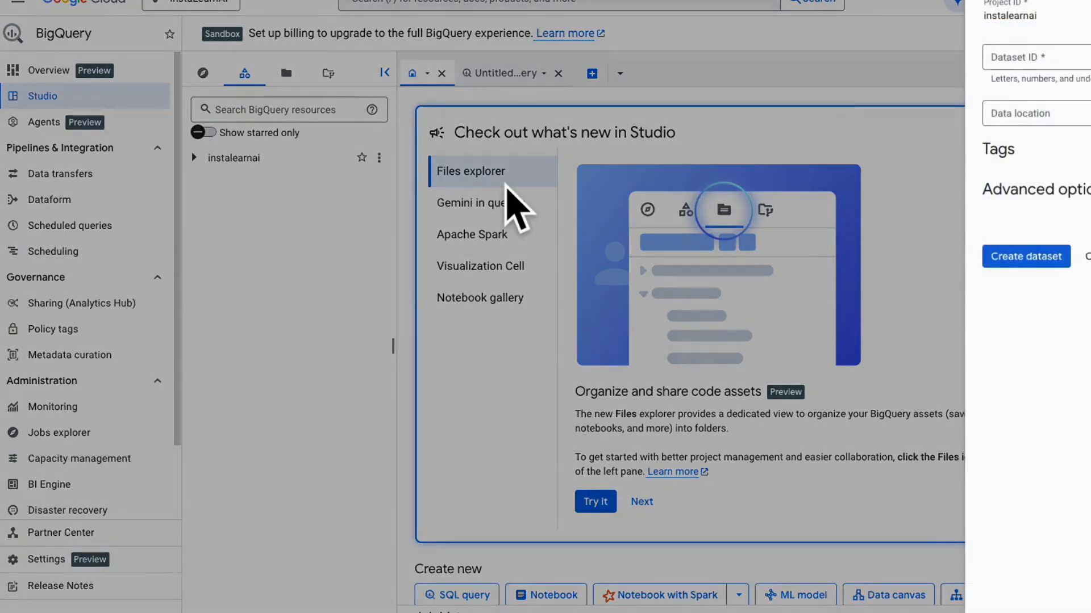
{"action": "left_click", "coordinate": [1020, 57]}
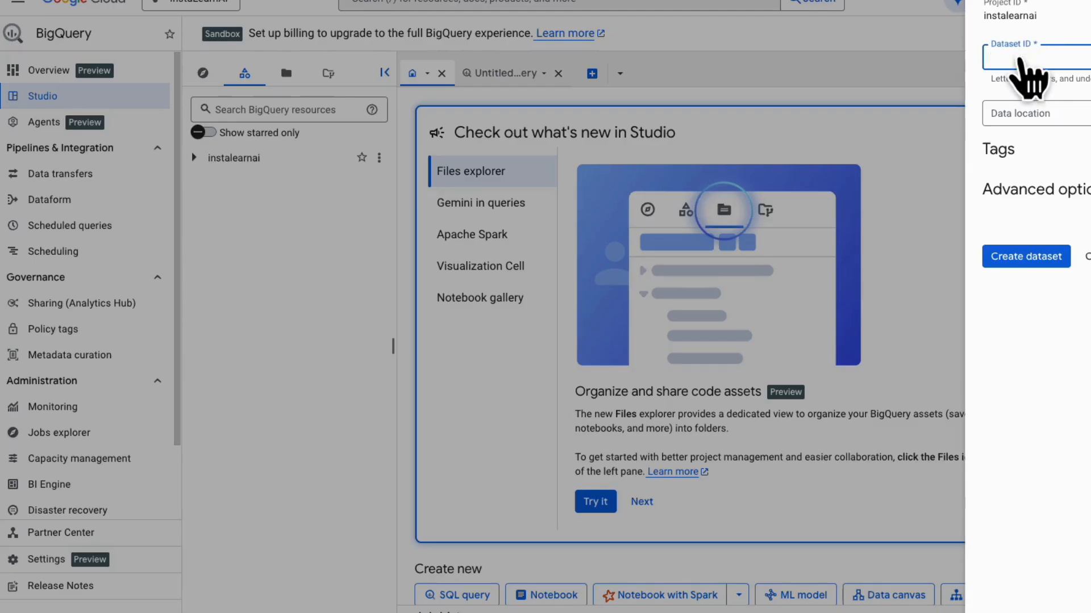
{"action": "type", "text": "nycta"}
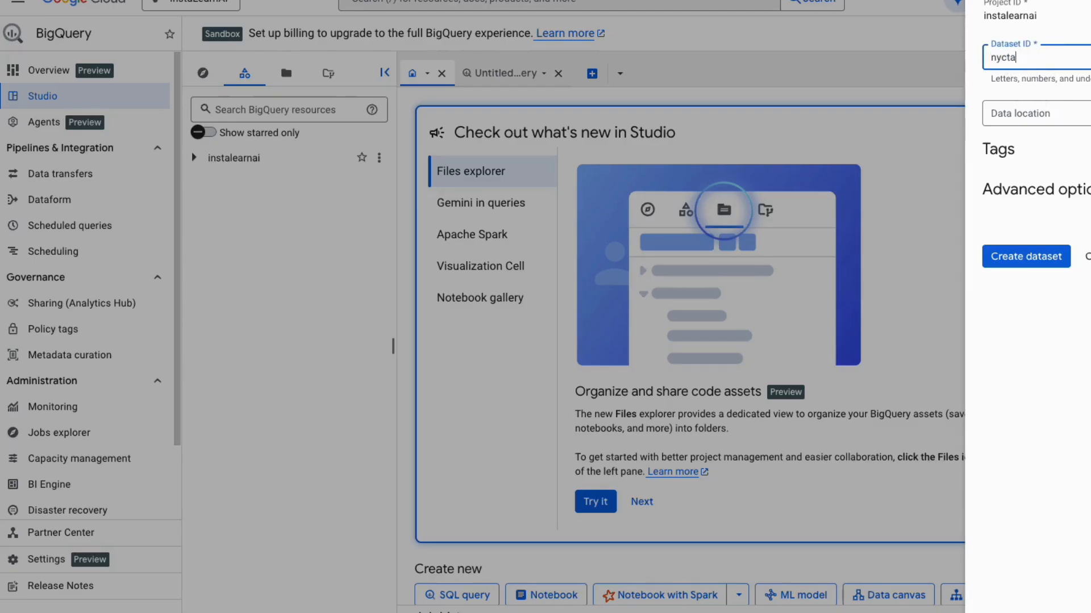
{"action": "type", "text": "xi"}
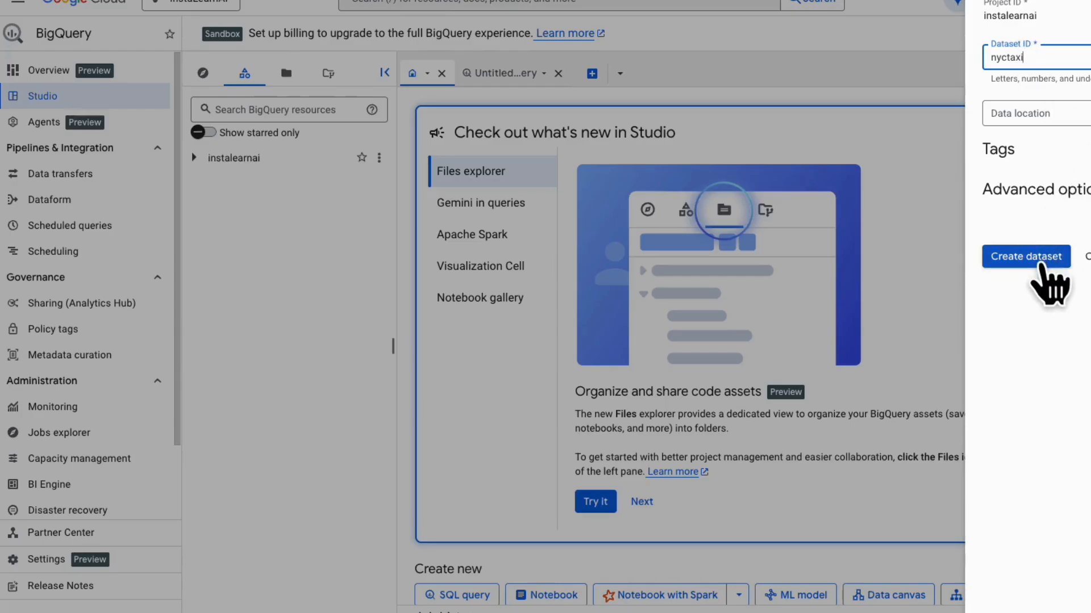
{"action": "left_click", "coordinate": [1044, 264]}
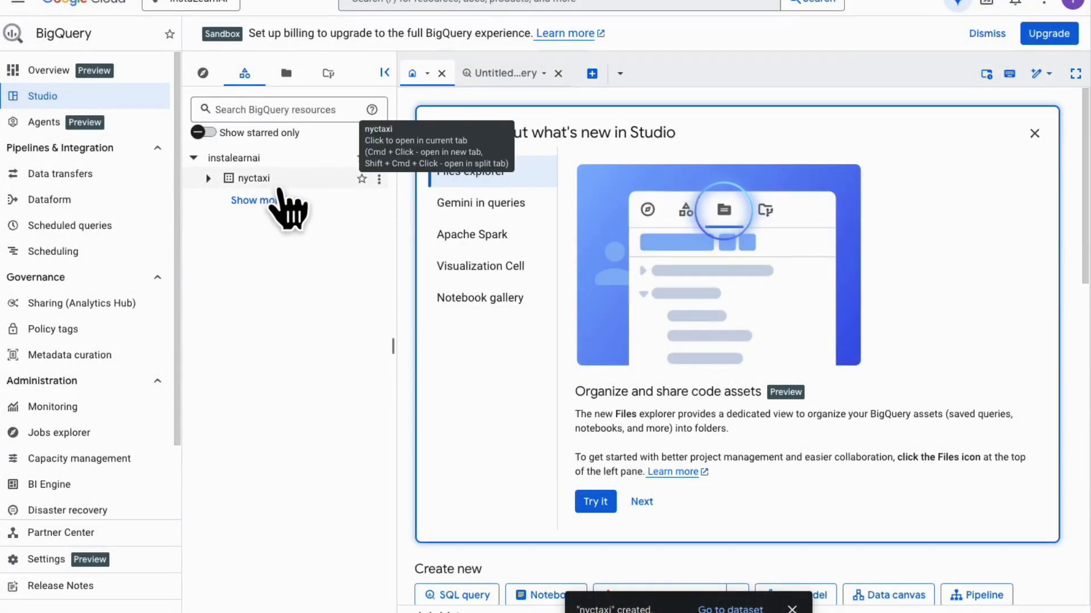
- Start a new table in the nyctaxi dataset with Upload as its source and CSV as the file format
{"action": "left_click", "coordinate": [273, 199]}
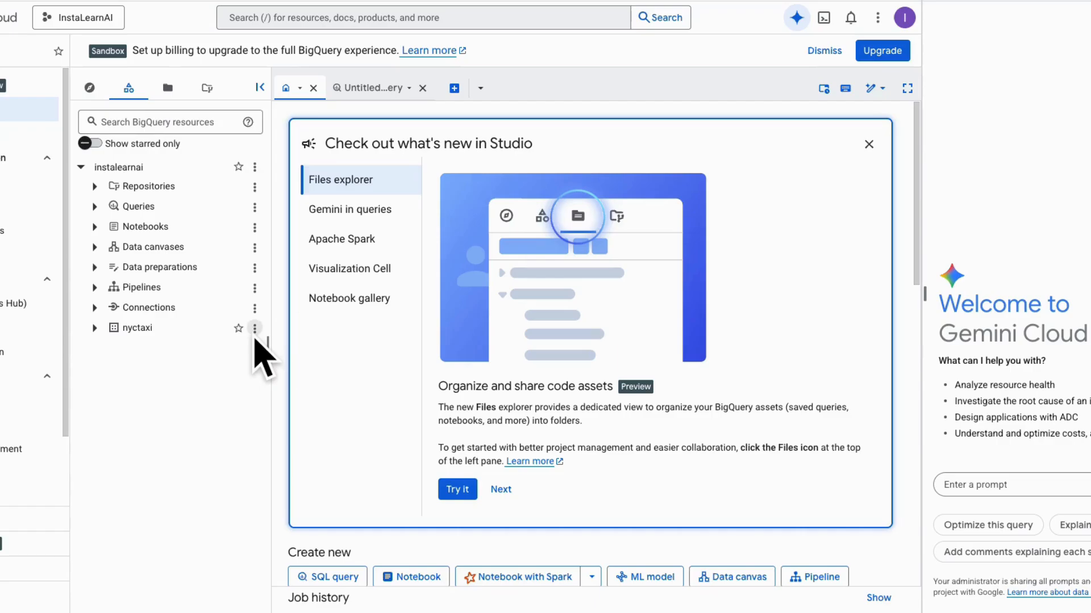
{"action": "left_click", "coordinate": [379, 330]}
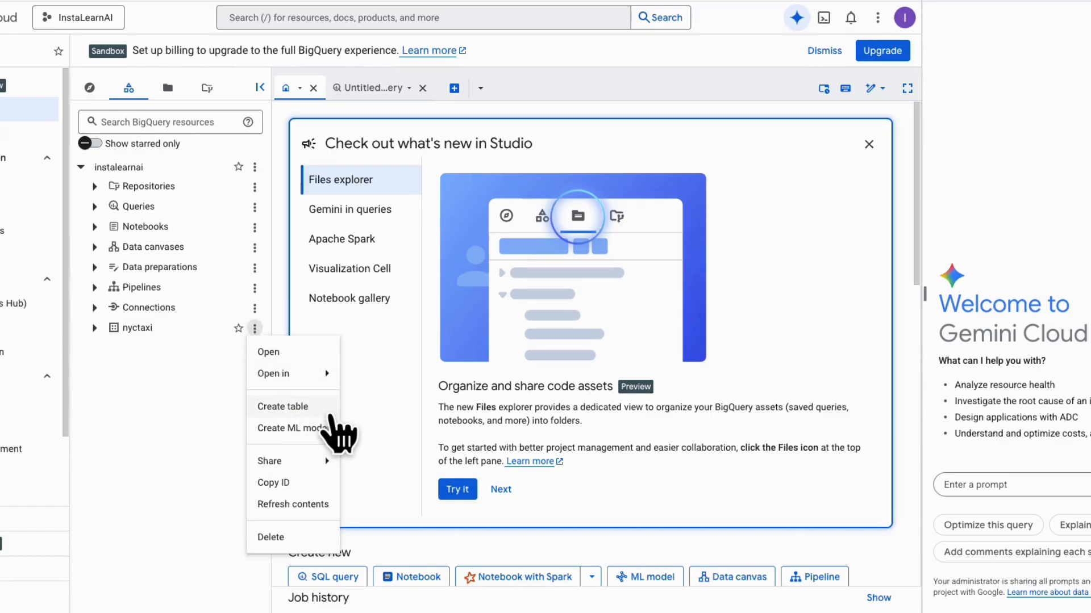
{"action": "left_click", "coordinate": [332, 414]}
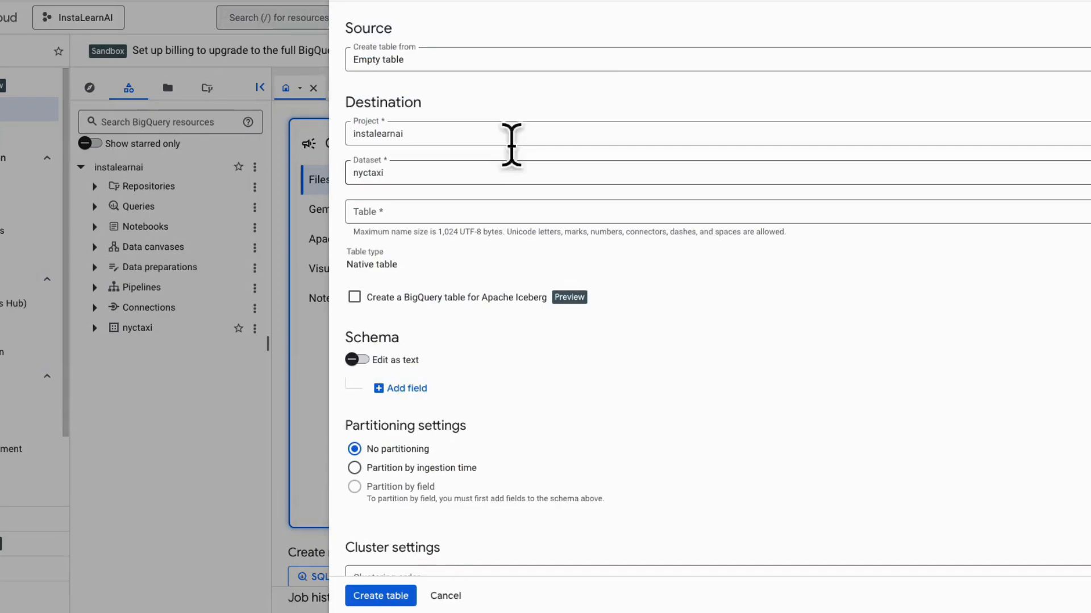
{"action": "left_click", "coordinate": [617, 62]}
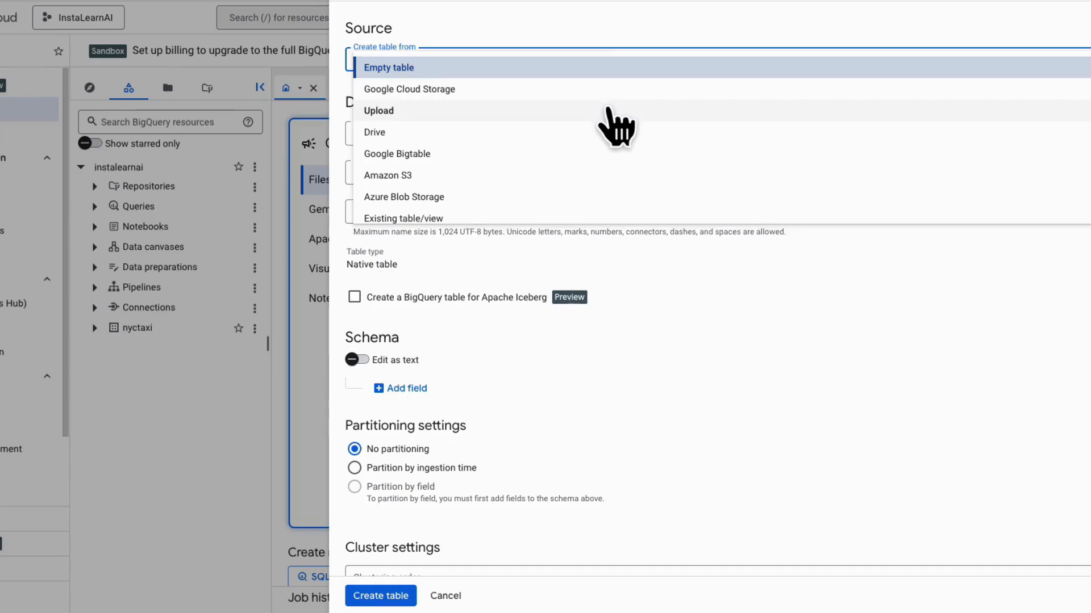
{"action": "left_click", "coordinate": [609, 110]}
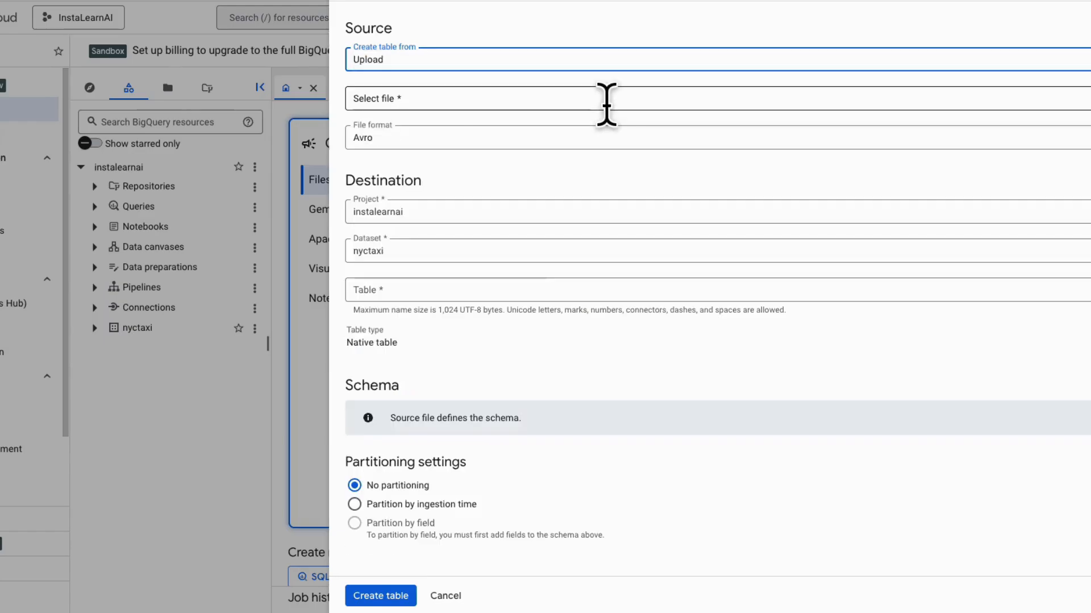
{"action": "left_click", "coordinate": [677, 140]}
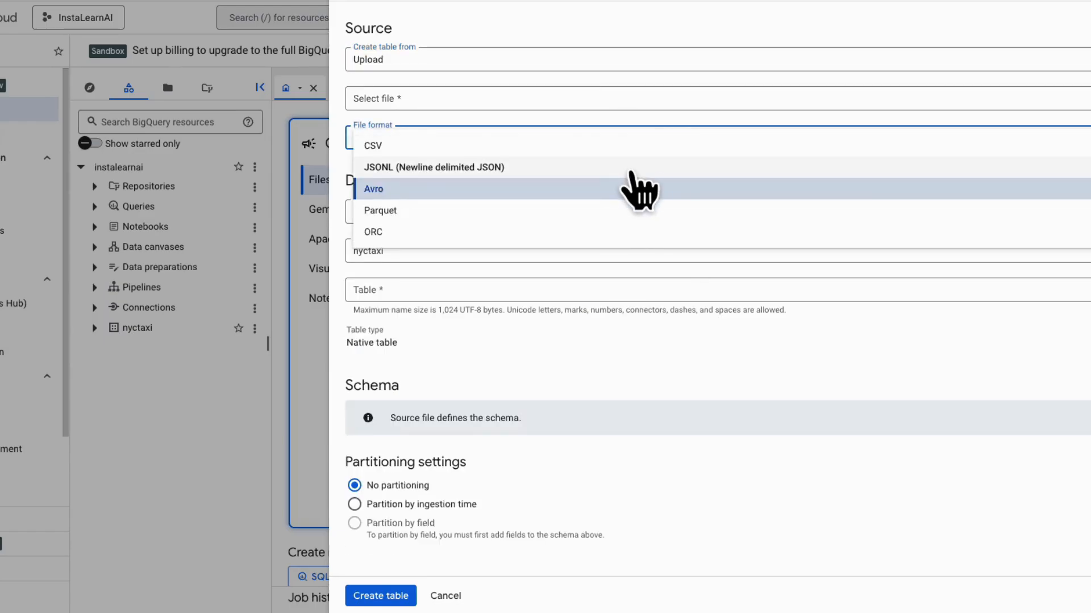
{"action": "left_click", "coordinate": [637, 145]}
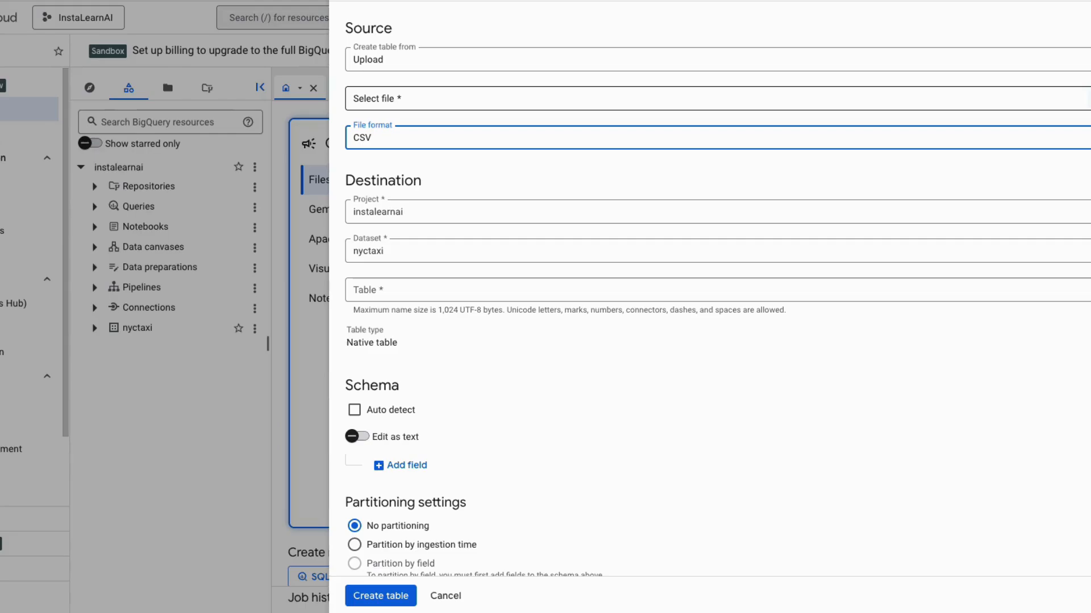
- Choose nyc_tlc_yellow_trips_2018_subset_1 (1).csv from the GCP folder as the table's source file
{"action": "left_click", "coordinate": [1086, 98]}
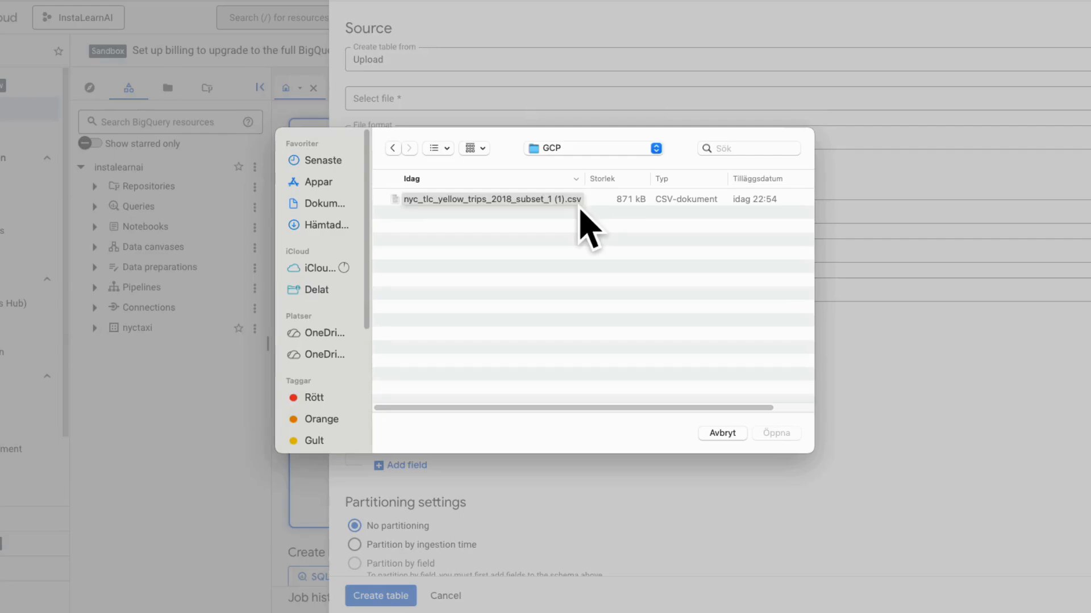
{"action": "left_click", "coordinate": [579, 206]}
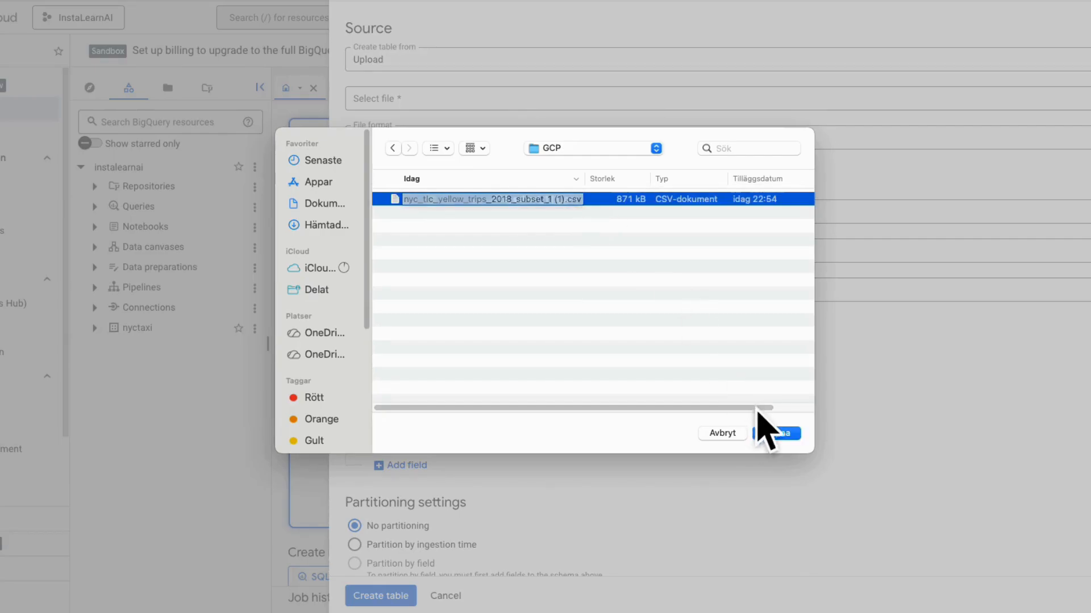
{"action": "left_click", "coordinate": [779, 436]}
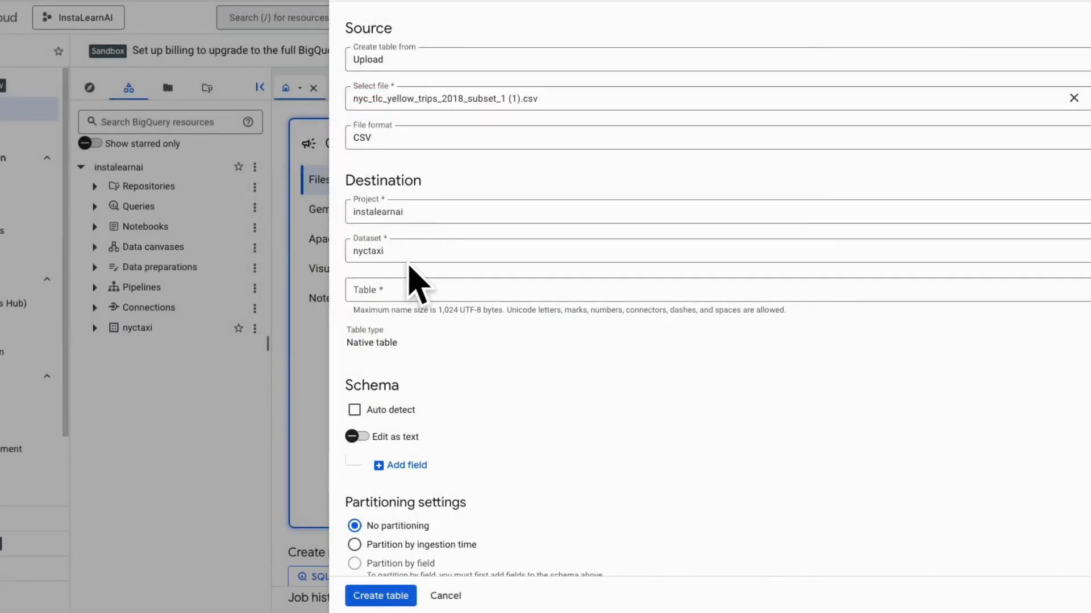
- Name the table 2018trips, turn on schema auto-detection and create the table
{"action": "left_click", "coordinate": [396, 290]}
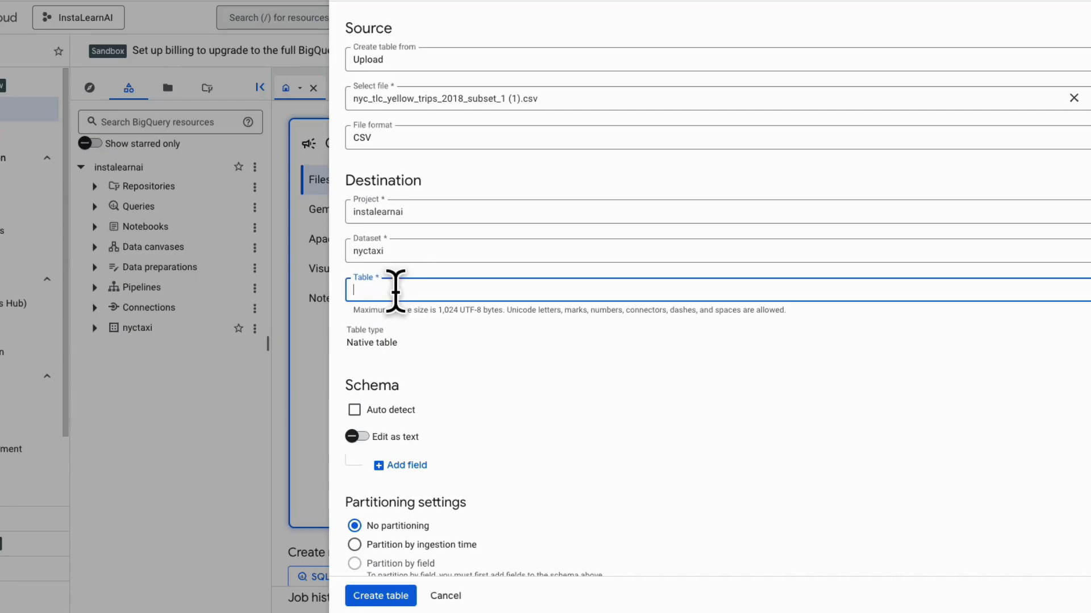
{"action": "type", "text": "2018trips"}
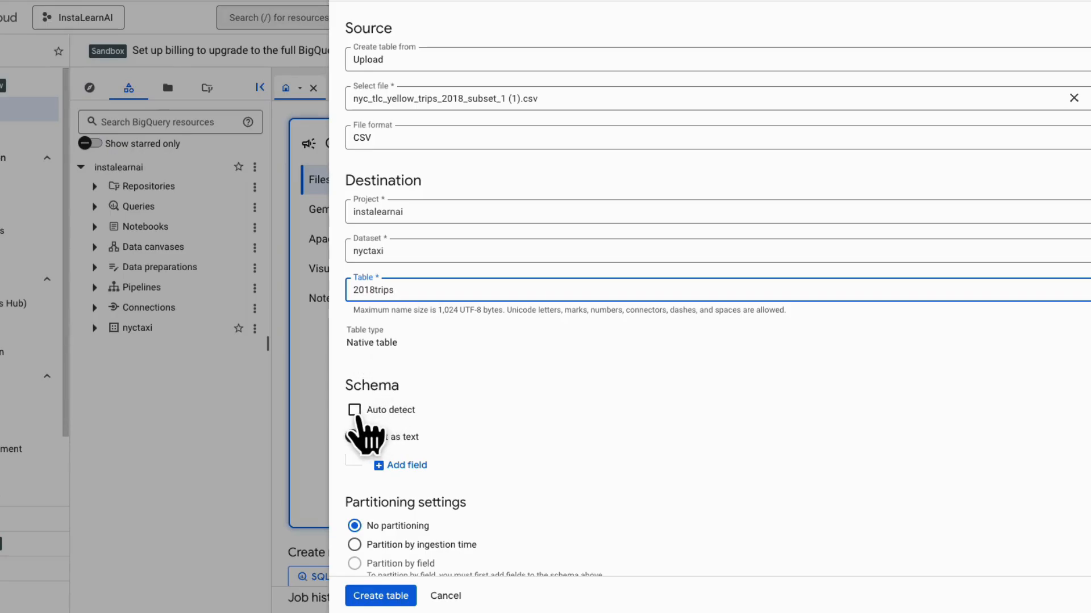
{"action": "left_click", "coordinate": [354, 410]}
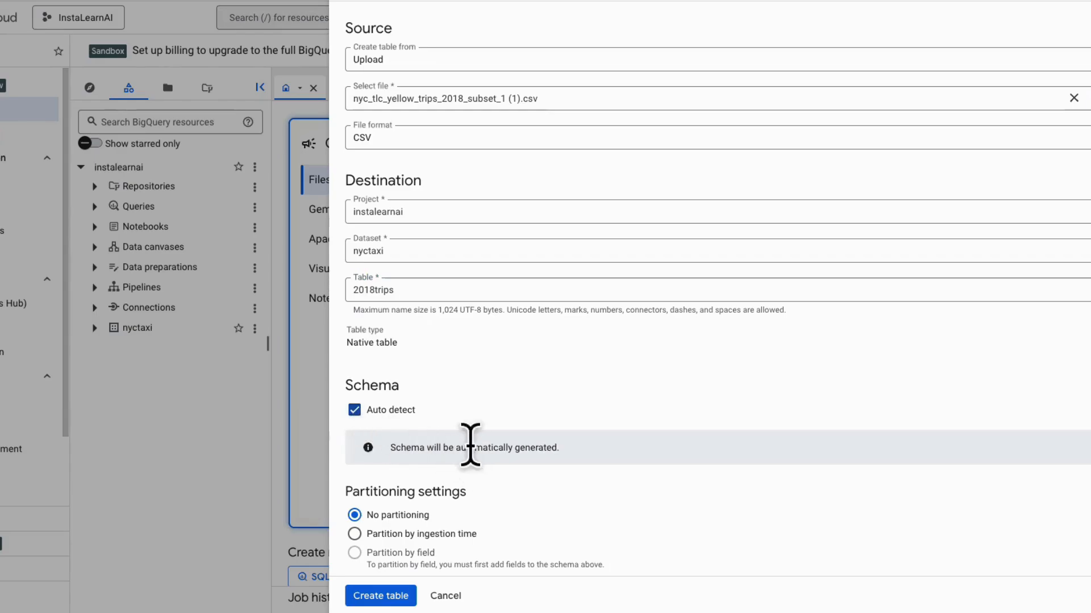
{"action": "scroll", "coordinate": [500, 515], "scroll_direction": "down", "scroll_amount": 1}
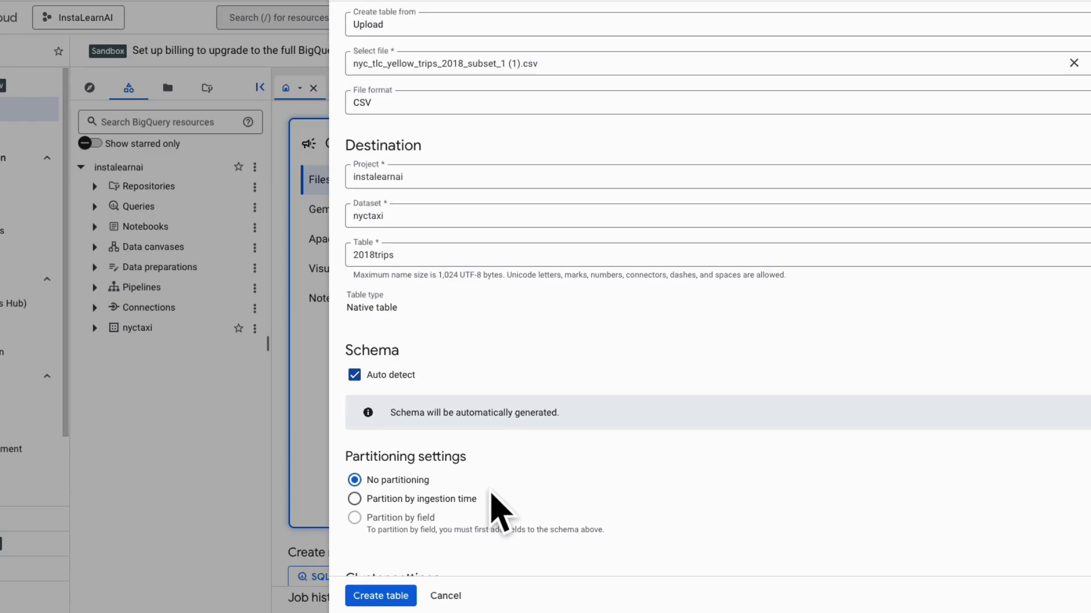
{"action": "scroll", "coordinate": [500, 514], "scroll_direction": "down", "scroll_amount": 2}
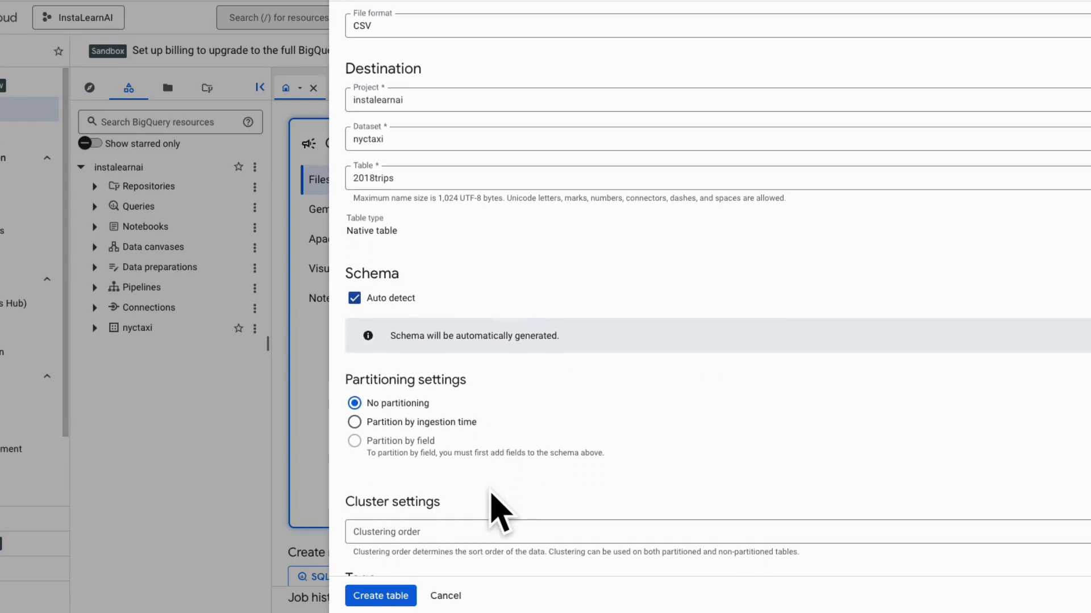
{"action": "scroll", "coordinate": [499, 514], "scroll_direction": "down", "scroll_amount": 2}
{"action": "scroll", "coordinate": [492, 500], "scroll_direction": "down", "scroll_amount": 2}
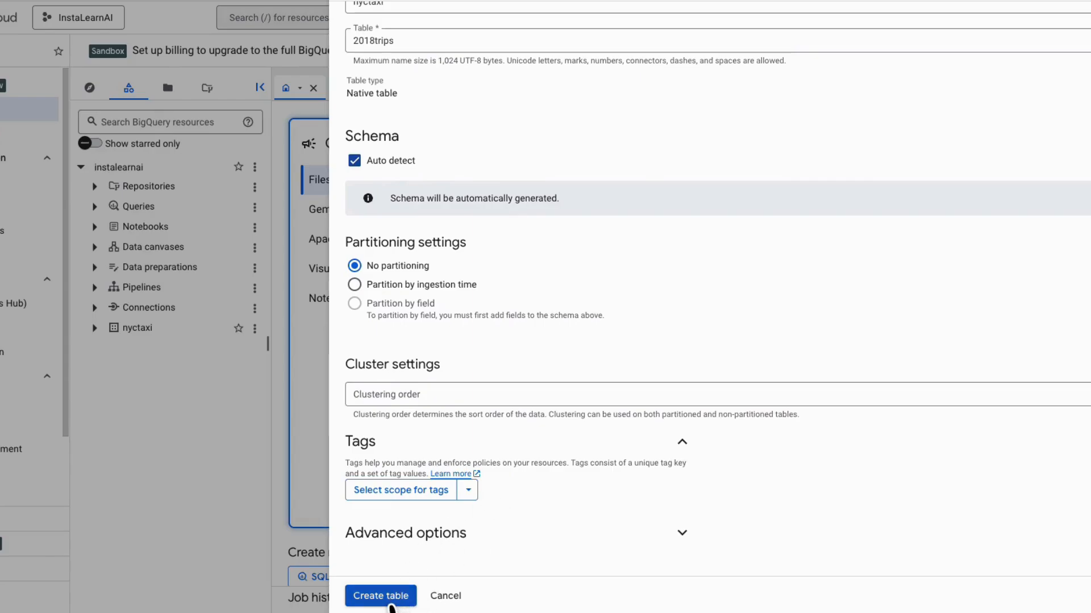
{"action": "left_click", "coordinate": [390, 605]}
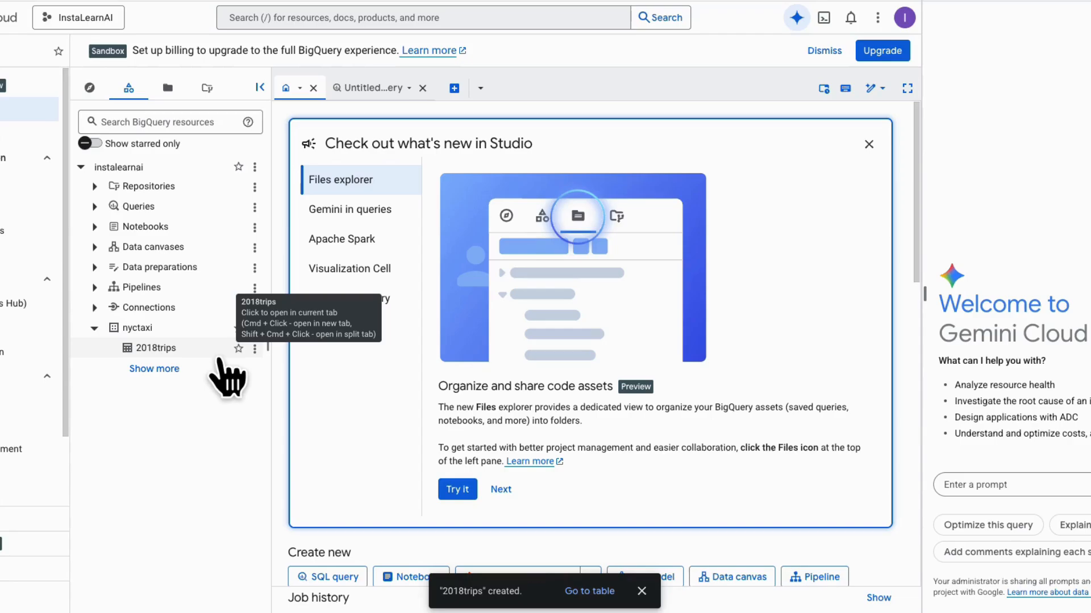
- Open the 2018trips table and examine its schema and details, including the table ID and number of rows
{"action": "left_click", "coordinate": [194, 347]}
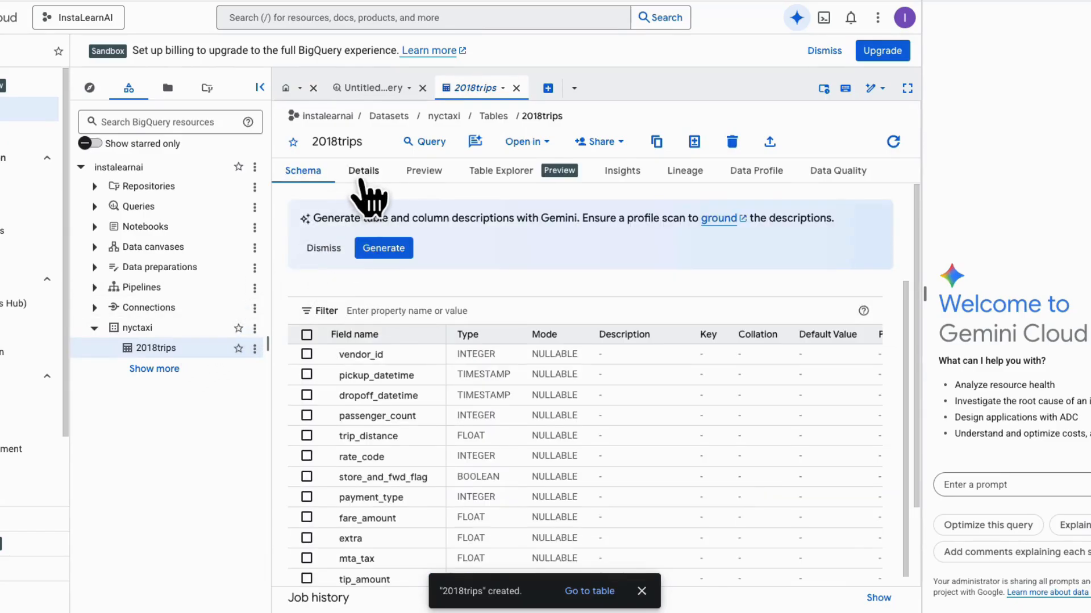
{"action": "left_click", "coordinate": [366, 184]}
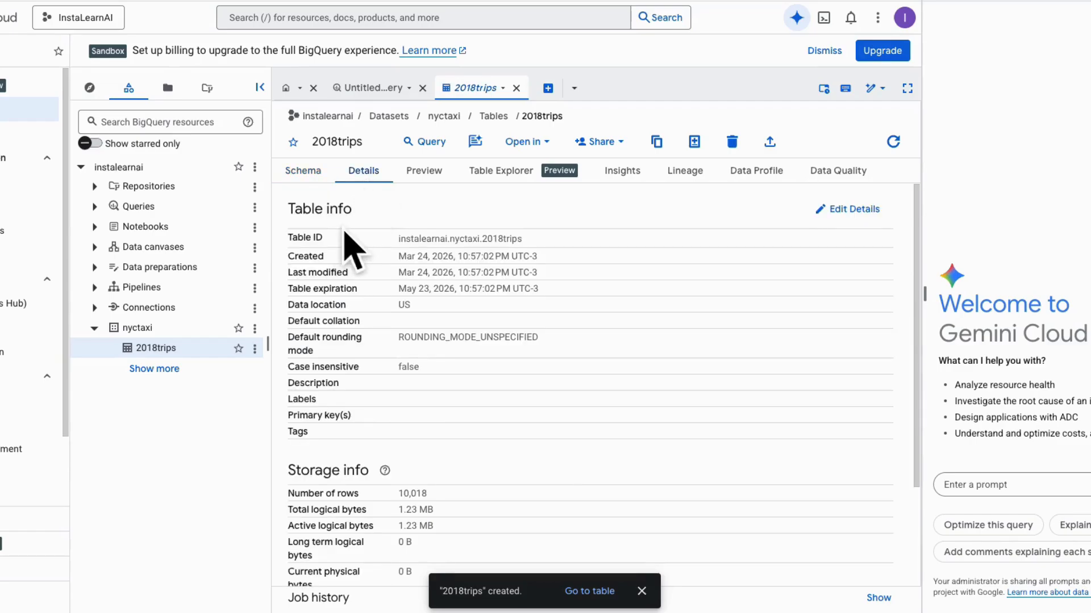
{"action": "left_click_drag", "start_coordinate": [324, 239], "coordinate": [284, 237]}
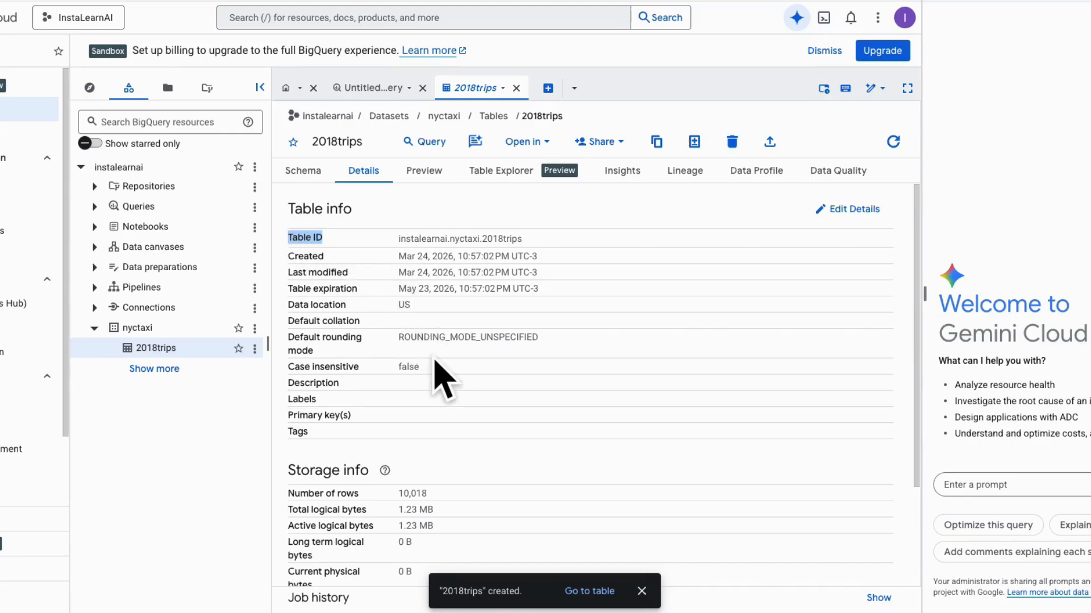
{"action": "scroll", "coordinate": [443, 378], "scroll_direction": "down", "scroll_amount": 3}
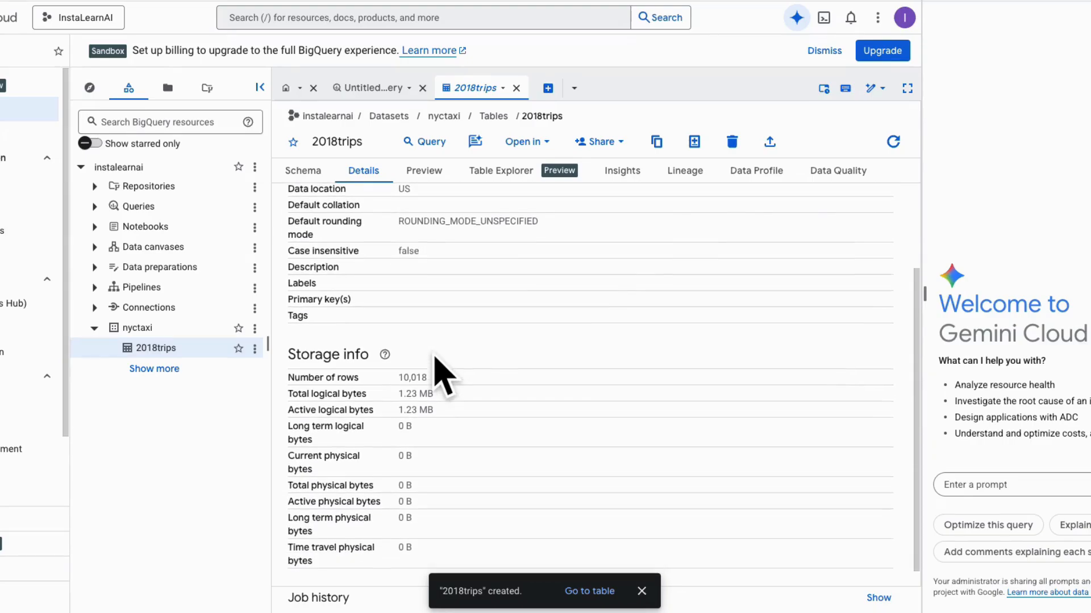
{"action": "left_click_drag", "start_coordinate": [438, 365], "coordinate": [284, 376]}
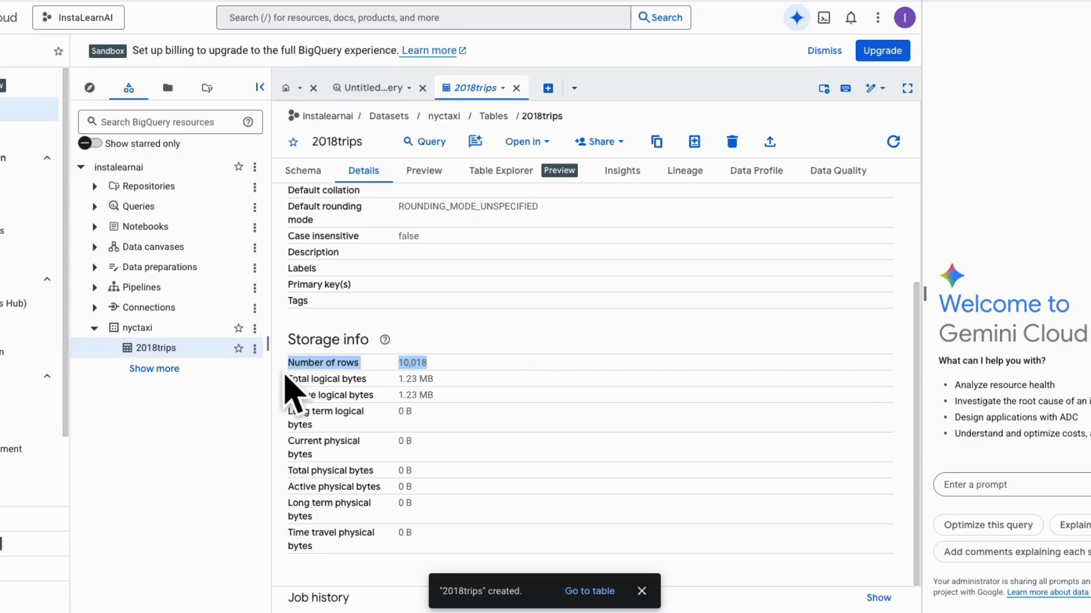
- Preview the data rows of the 2018trips table and check the total row count
{"action": "left_click", "coordinate": [426, 172]}
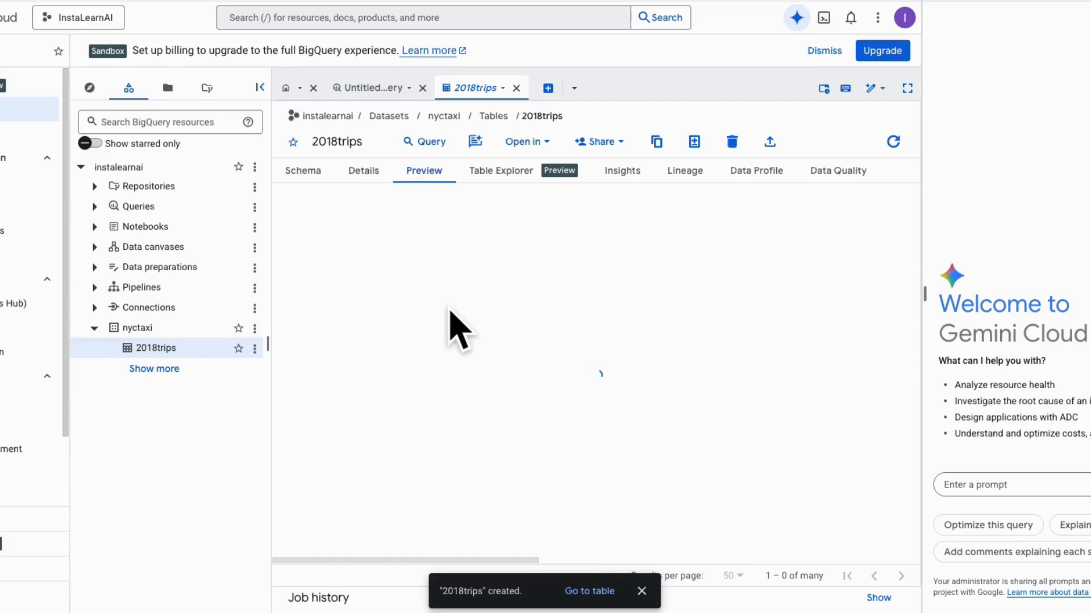
{"action": "scroll", "coordinate": [455, 327], "scroll_direction": "down", "scroll_amount": 6}
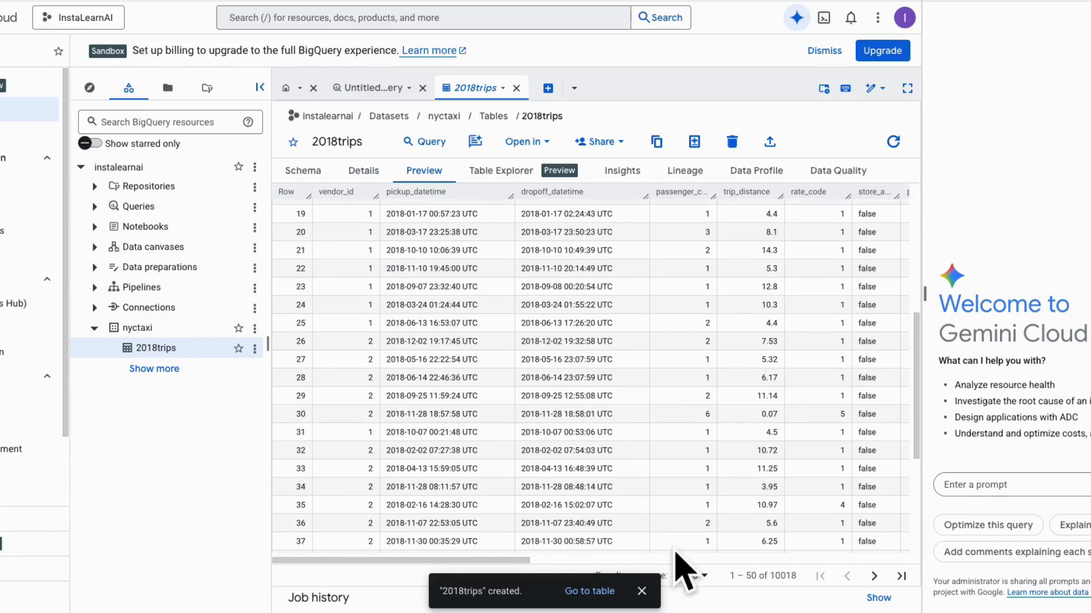
{"action": "left_click_drag", "start_coordinate": [797, 576], "coordinate": [726, 588]}
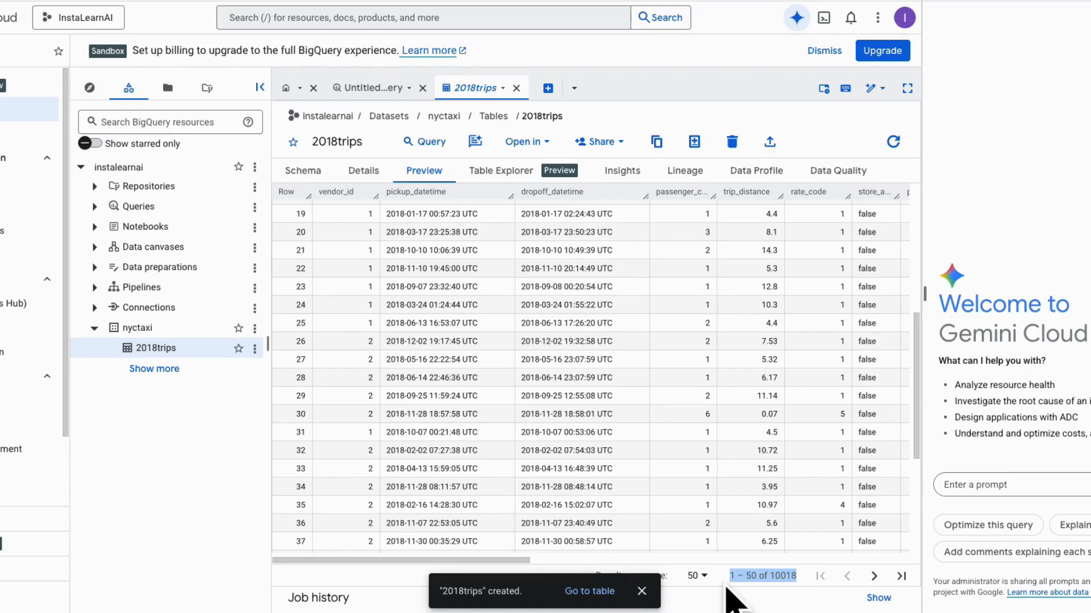
{"action": "scroll", "coordinate": [669, 486], "scroll_direction": "down", "scroll_amount": 4}
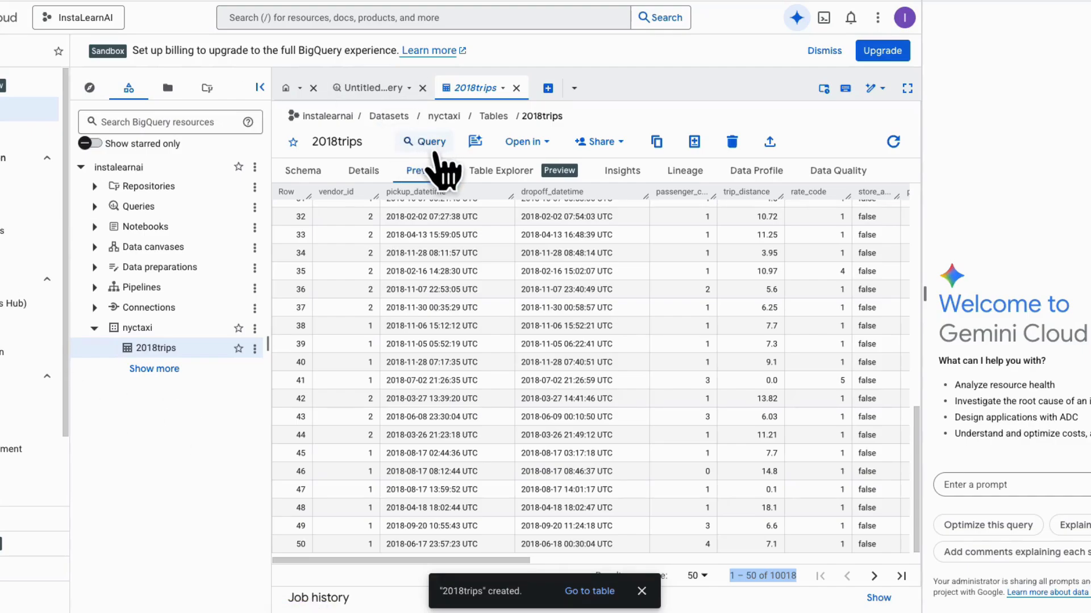
- Open a query on 2018trips and replace its text with standard SQL selecting all columns from nyctaxi.2018trips, ordered by fare_amount DESC, LIMIT 5
{"action": "left_click", "coordinate": [432, 149]}
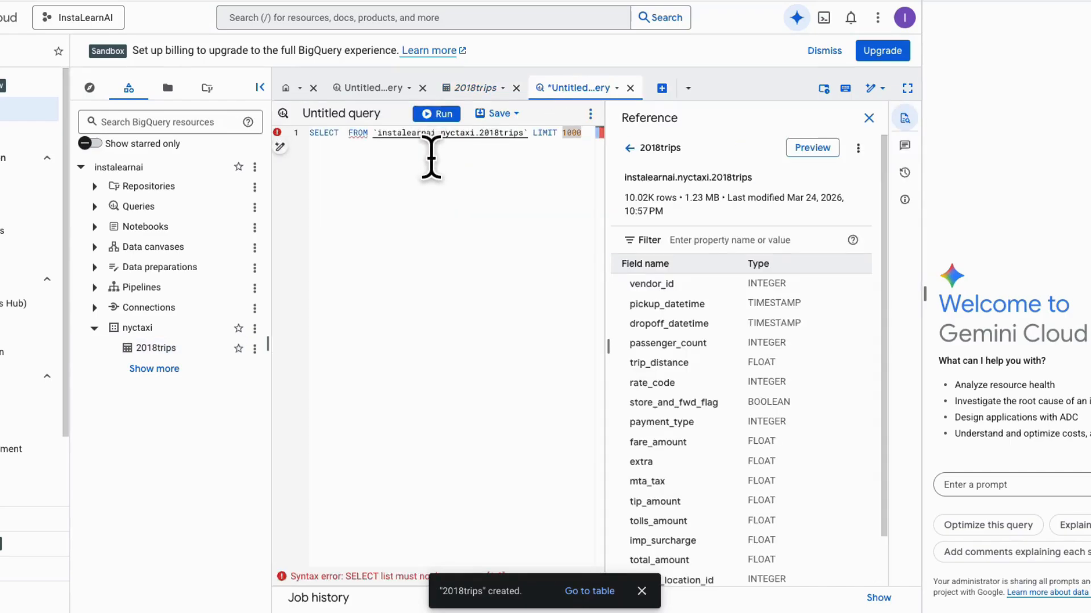
{"action": "key", "text": "ctrl+a"}
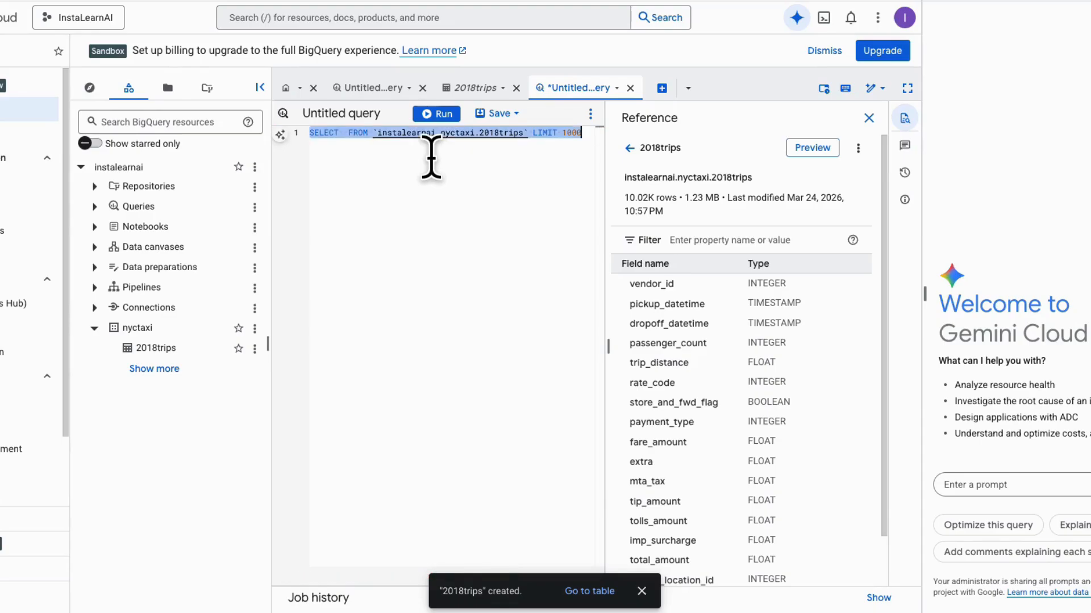
{"action": "type", "text": "#standardSQL SELECT   * FROM   nyctaxi.2018trips ORDER BY   fare_amount DESC LIMIT  5"}
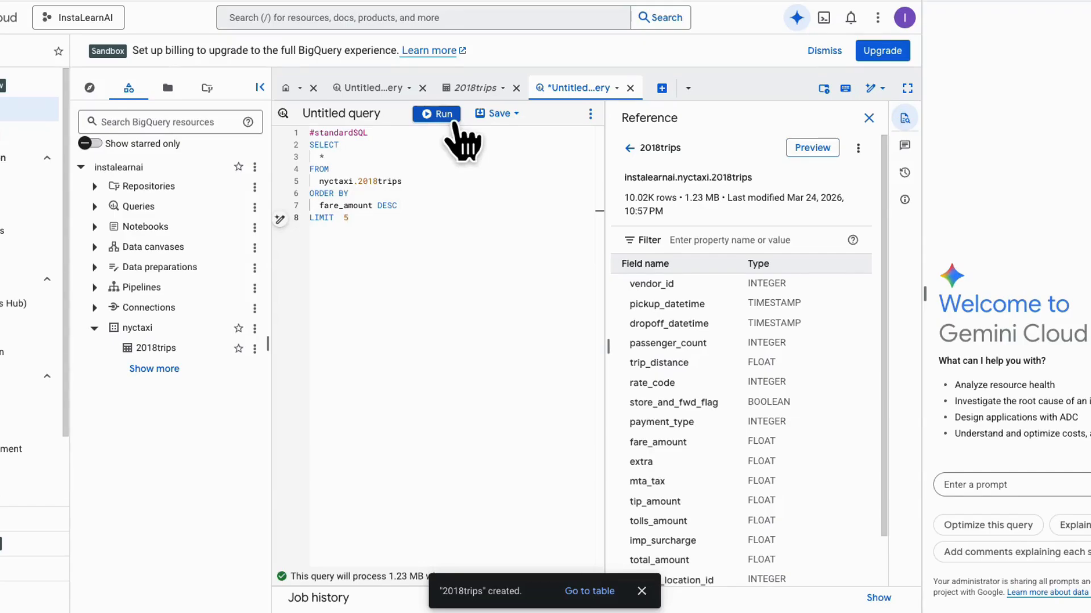
- Run the query on nyctaxi.2018trips and review the fare_amount column of the results
{"action": "left_click", "coordinate": [453, 118]}
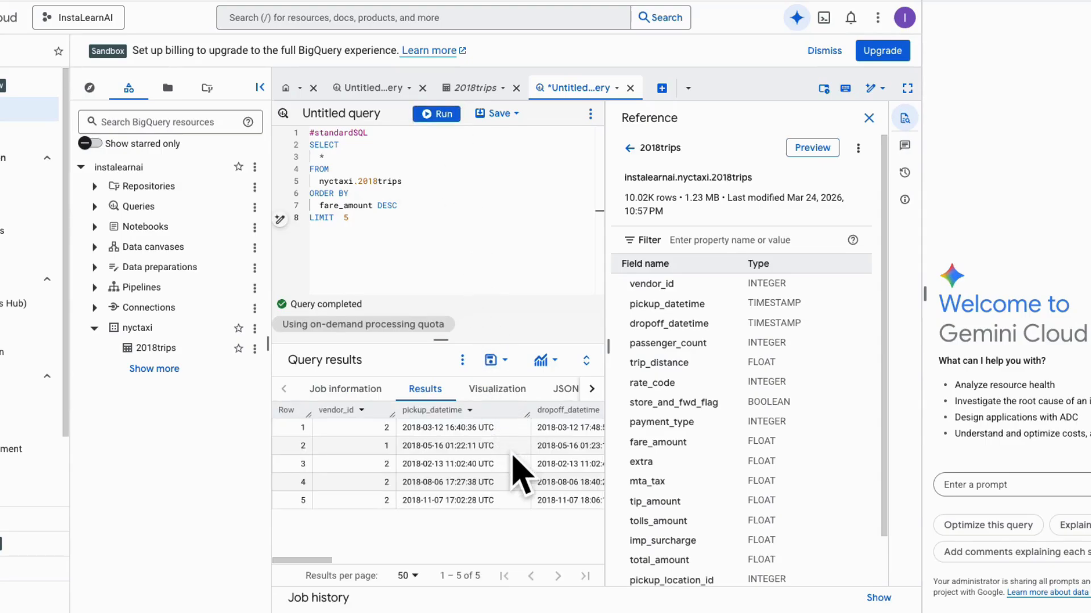
{"action": "scroll", "coordinate": [520, 474], "scroll_direction": "right", "scroll_amount": 10}
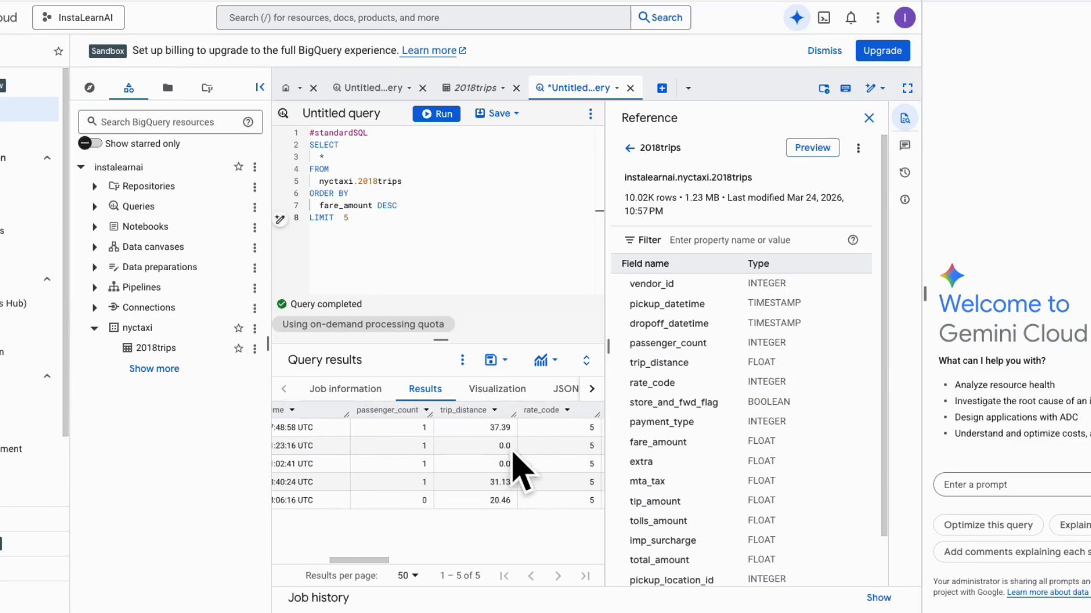
{"action": "scroll", "coordinate": [554, 483], "scroll_direction": "right", "scroll_amount": 5}
{"action": "scroll", "coordinate": [553, 482], "scroll_direction": "right", "scroll_amount": 4}
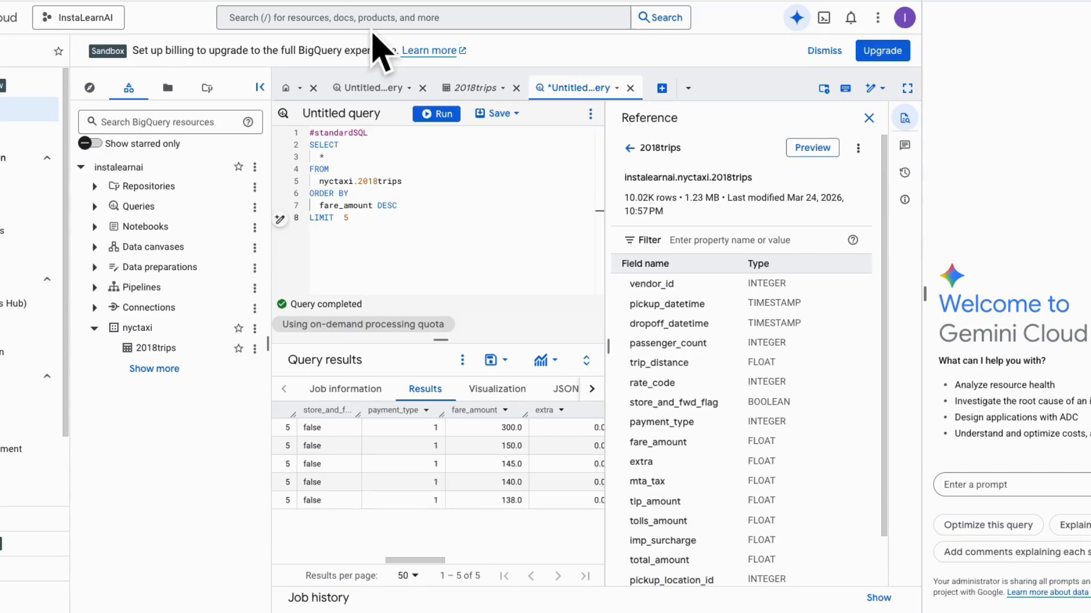
- Save the query as "top 5 most expensive trips of the year" in region us-central1 (Iowa)
{"action": "left_click", "coordinate": [506, 115]}
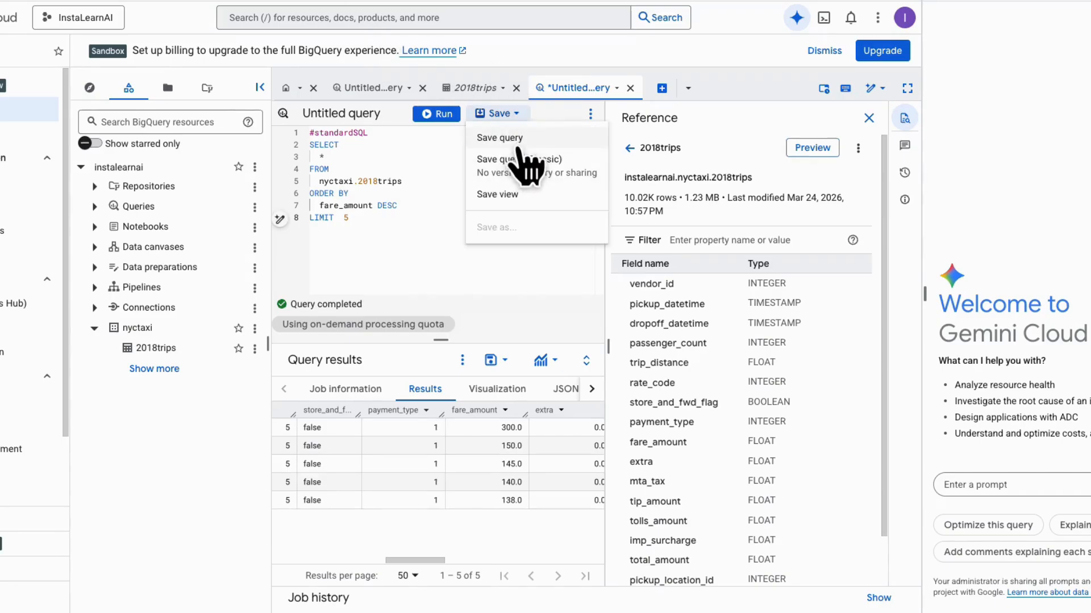
{"action": "left_click", "coordinate": [524, 141]}
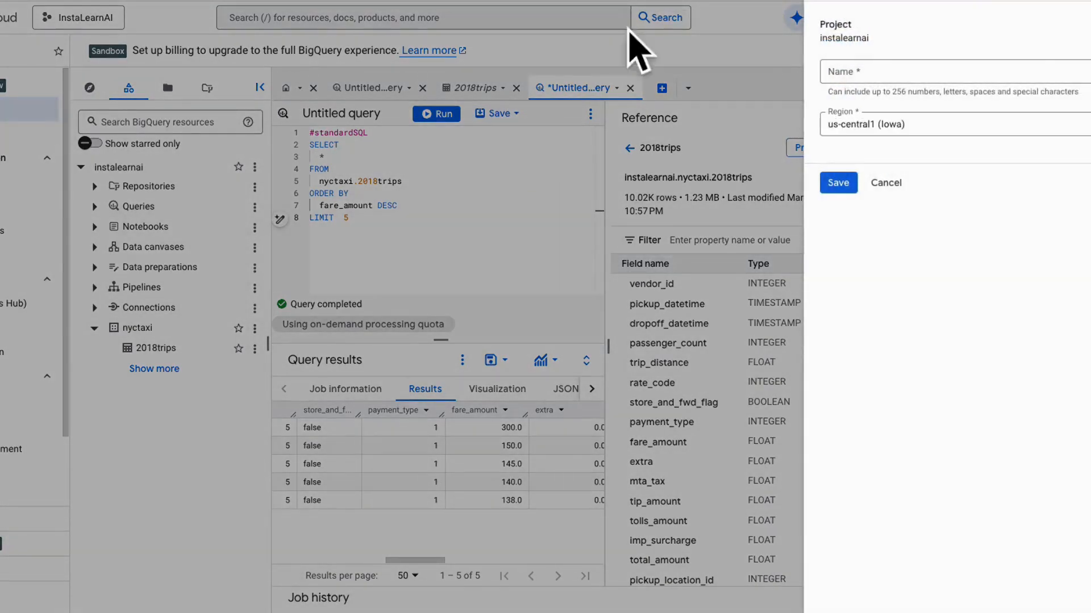
{"action": "left_click", "coordinate": [909, 71]}
{"action": "type", "text": "top 5 most expensive trips of the year"}
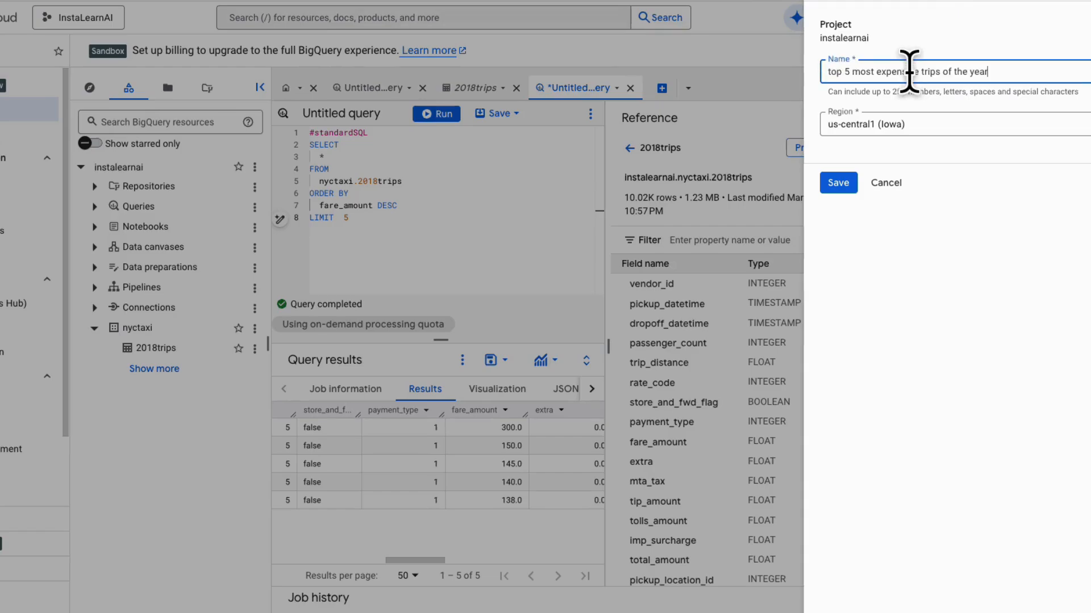
{"action": "left_click", "coordinate": [838, 183]}
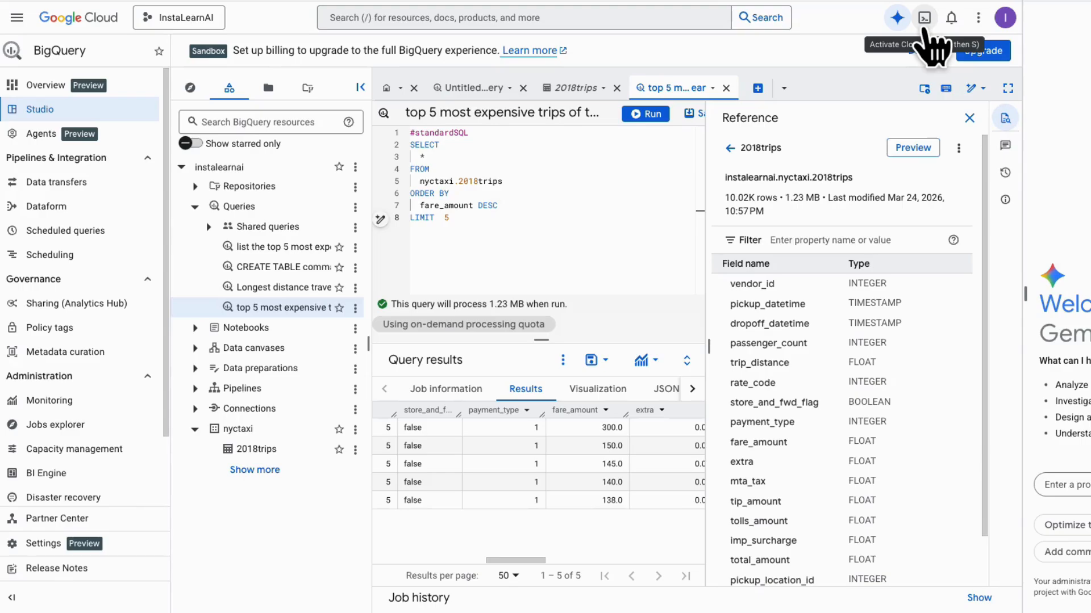
- Open and authorize Cloud Shell, and run bq load with --source_format=CSV, --autodetect and --noreplace to append gs://cloud-training/OCBL013/nyc_tlc_yellow_trips_2018_subset_2.csv to nyctaxi.2018trips
{"action": "left_click", "coordinate": [924, 28]}
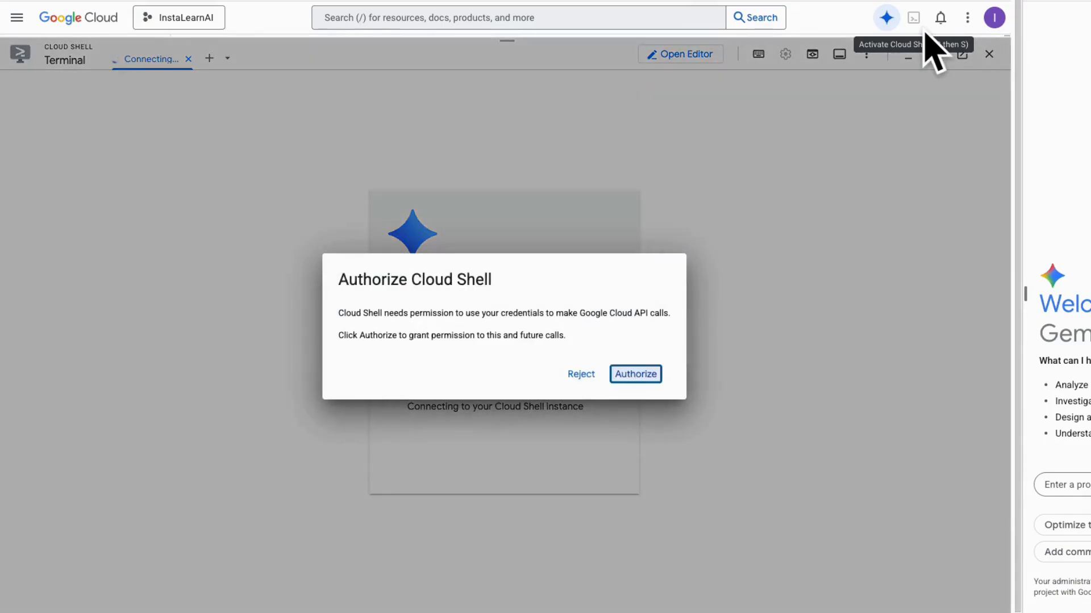
{"action": "key", "text": "Return"}
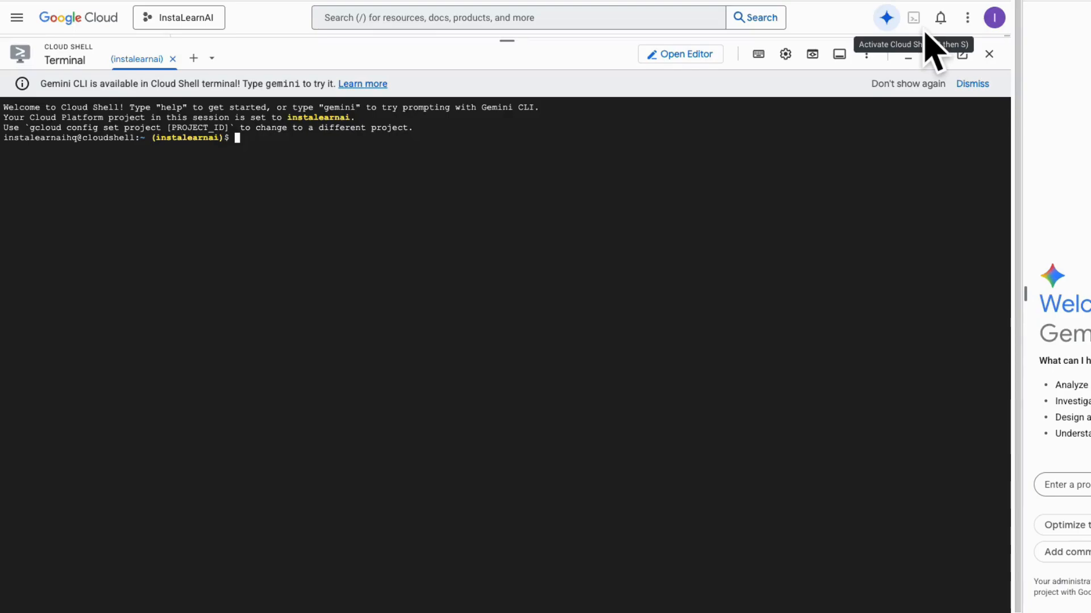
{"action": "type", "text": "bq load \\ --source_format=CSV \\ --autodetect \\ --noreplace  \\ nyctaxi.2018trips \\ gs://cloud-training/OCBL013/nyc_tlc_yellow_trips_2018_subset_2.csv"}
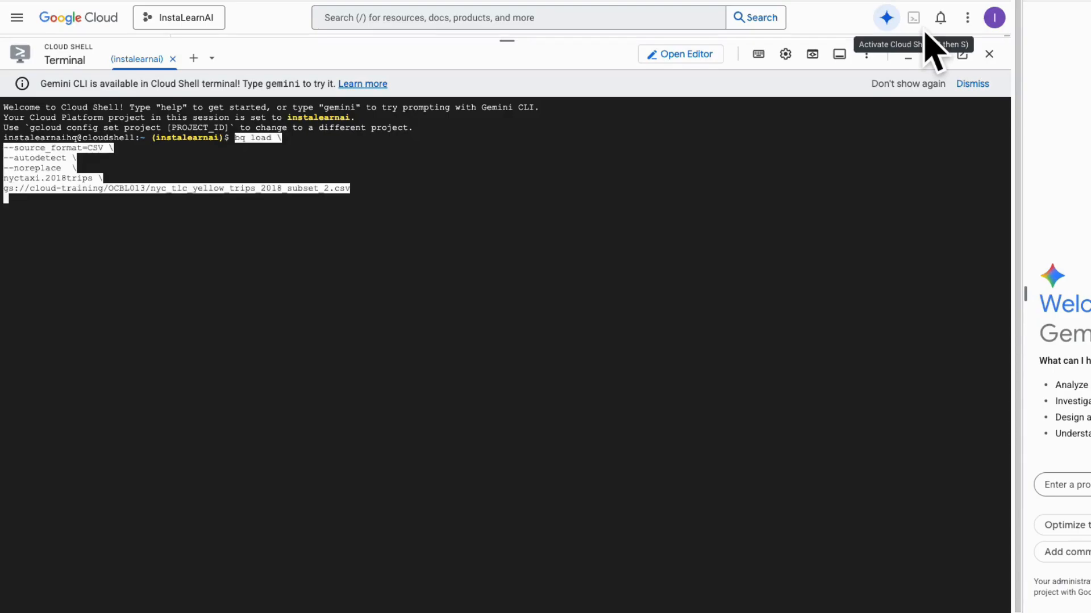
{"action": "key", "text": "Return"}
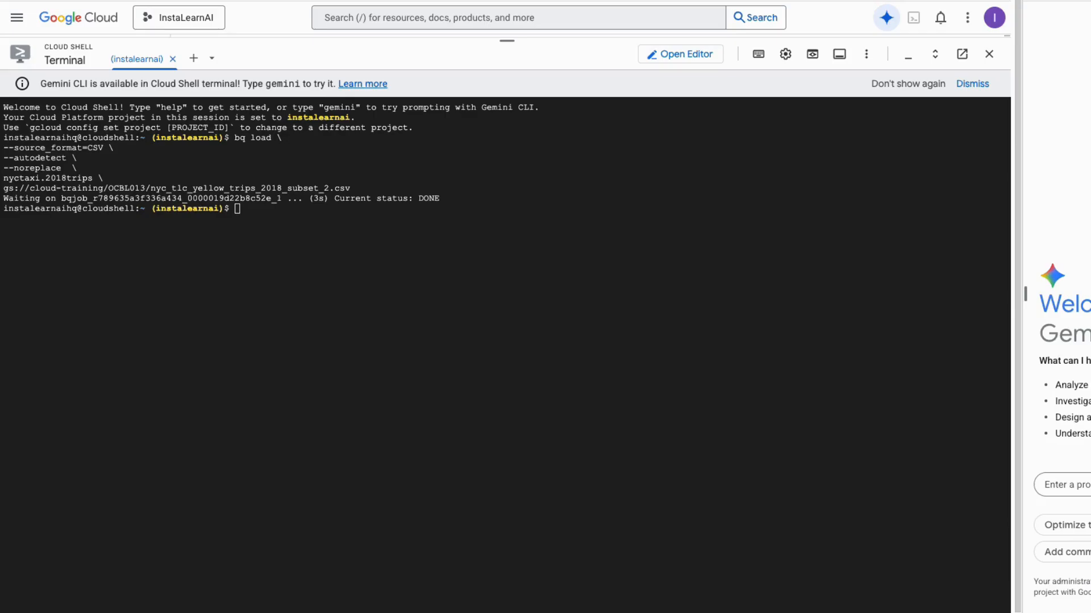
{"action": "left_click_drag", "start_coordinate": [451, 569], "coordinate": [2, 572]}
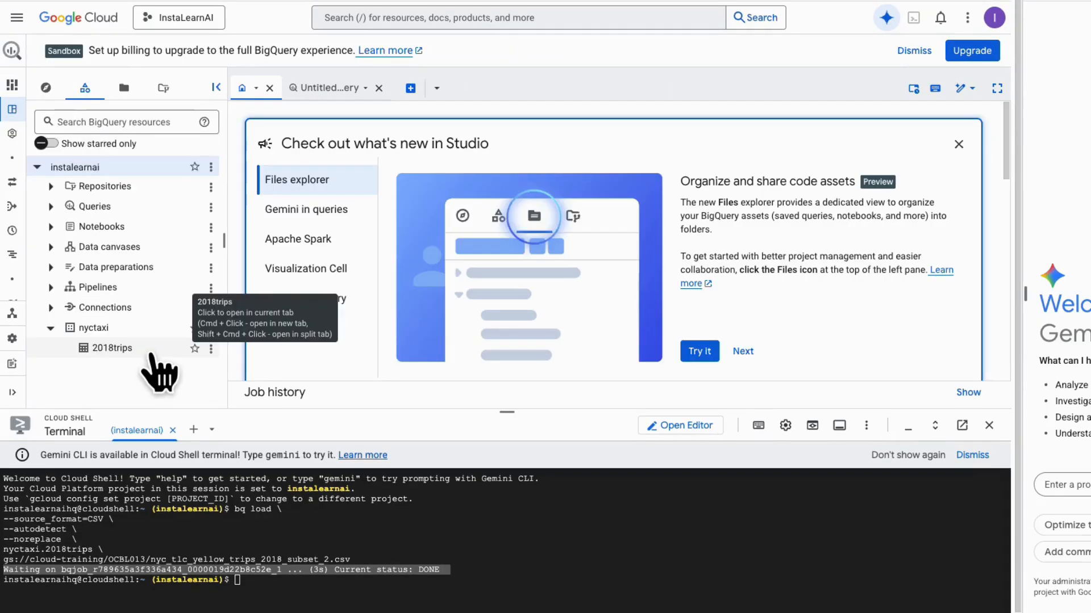
- Reopen the 2018trips table and check the number of rows in its storage details
{"action": "left_click", "coordinate": [151, 353]}
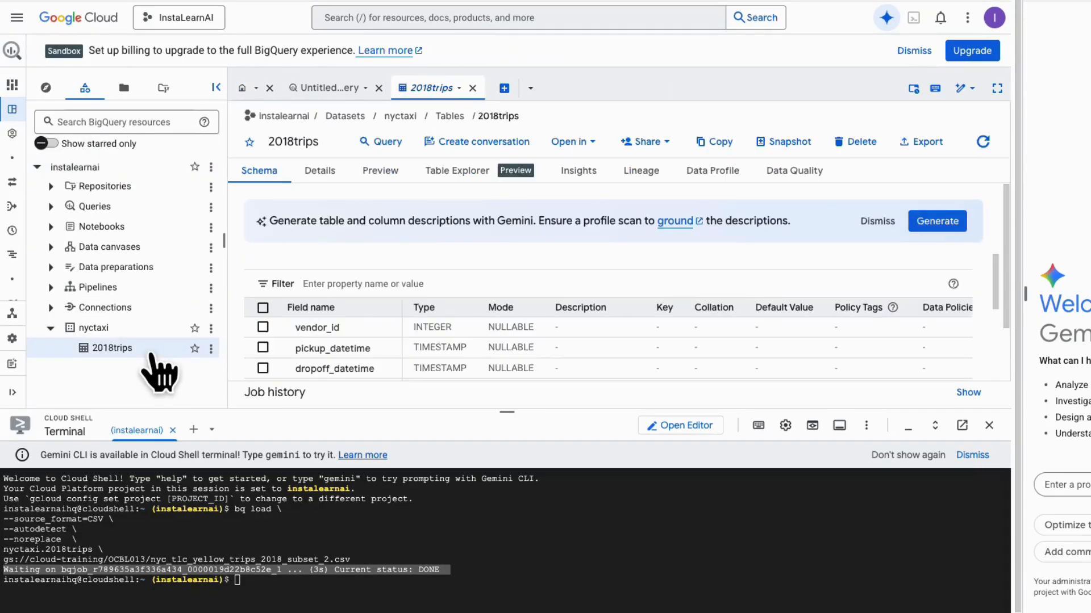
{"action": "left_click", "coordinate": [329, 187]}
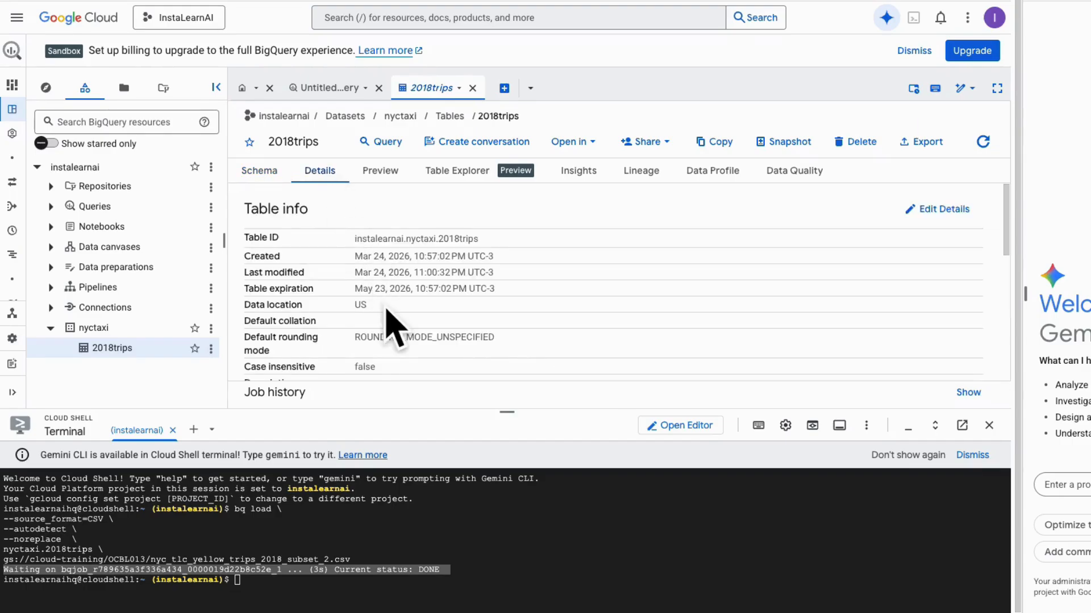
{"action": "scroll", "coordinate": [389, 319], "scroll_direction": "down", "scroll_amount": 5}
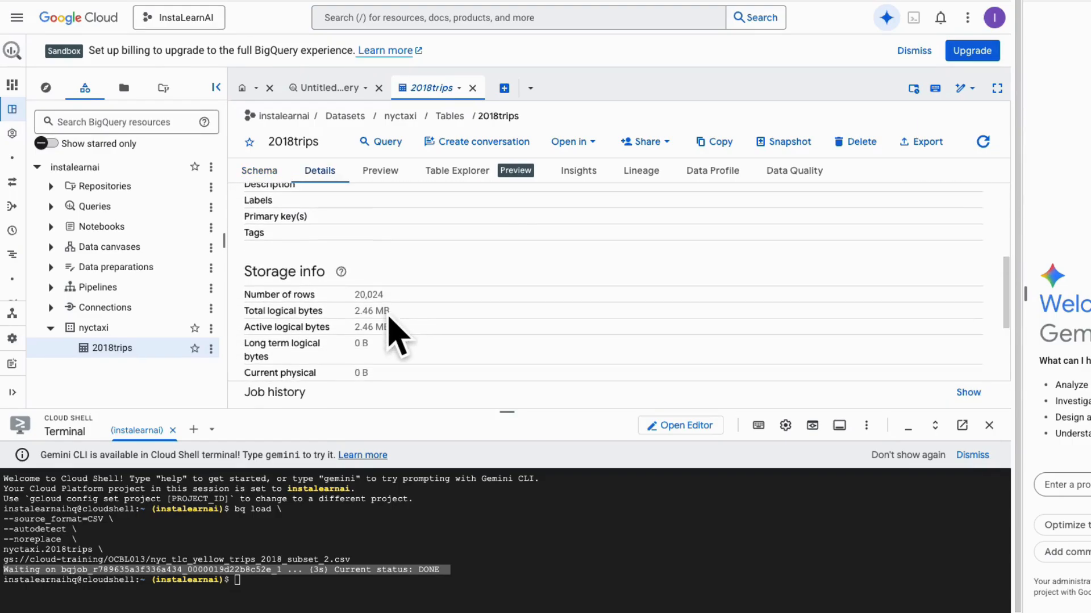
{"action": "left_click_drag", "start_coordinate": [244, 284], "coordinate": [316, 284]}
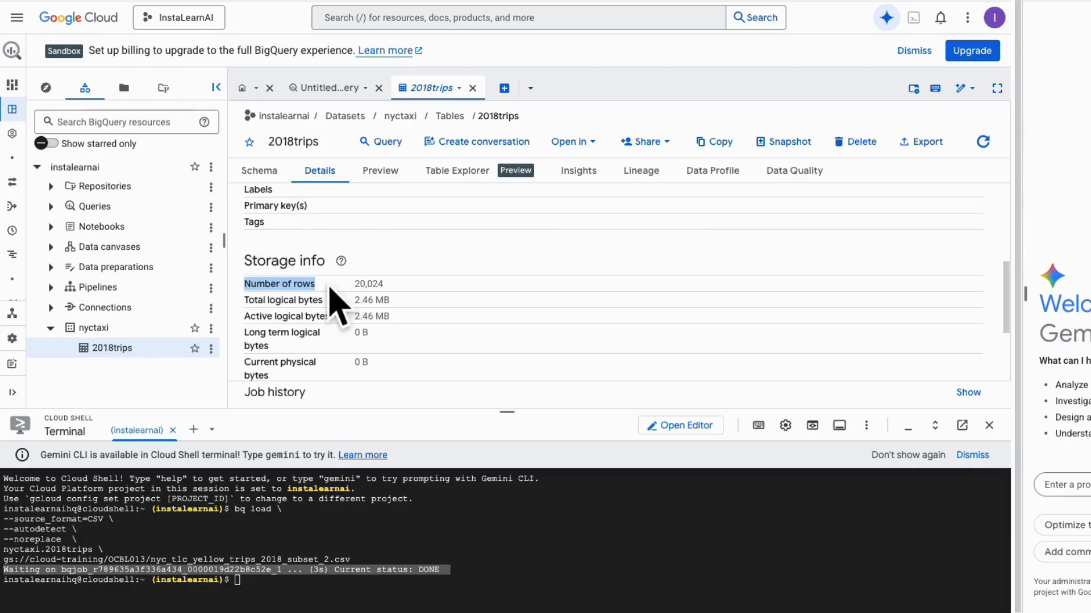
{"action": "left_click_drag", "start_coordinate": [391, 283], "coordinate": [389, 294]}
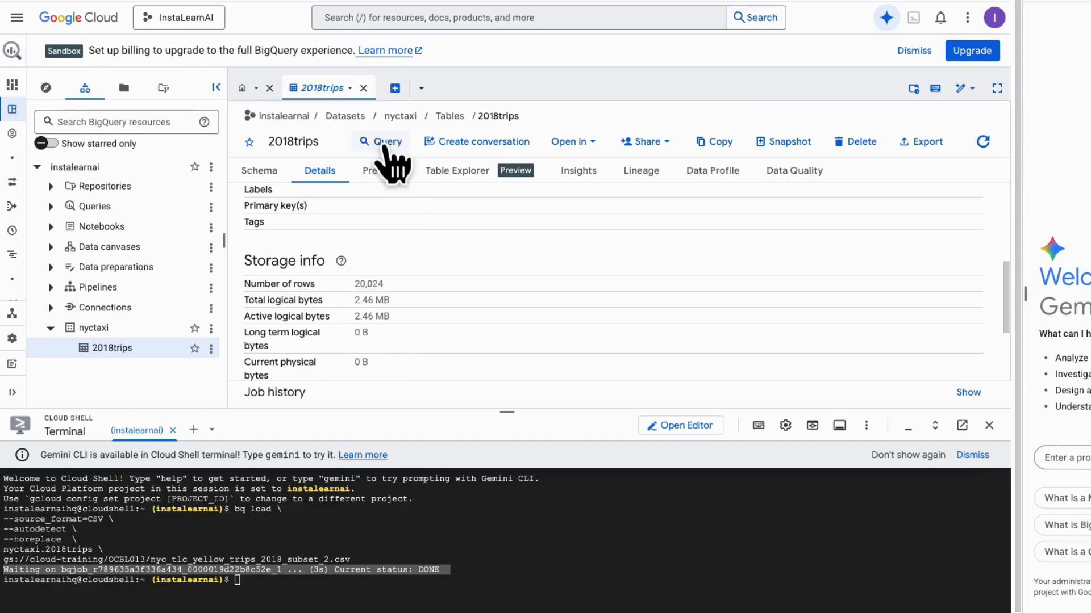
- Query all columns from nyctaxi.2018trips with standard SQL, ordered by fare_amount DESC, LIMIT 5, and review the returned fares in an enlarged results area
{"action": "left_click", "coordinate": [385, 145]}
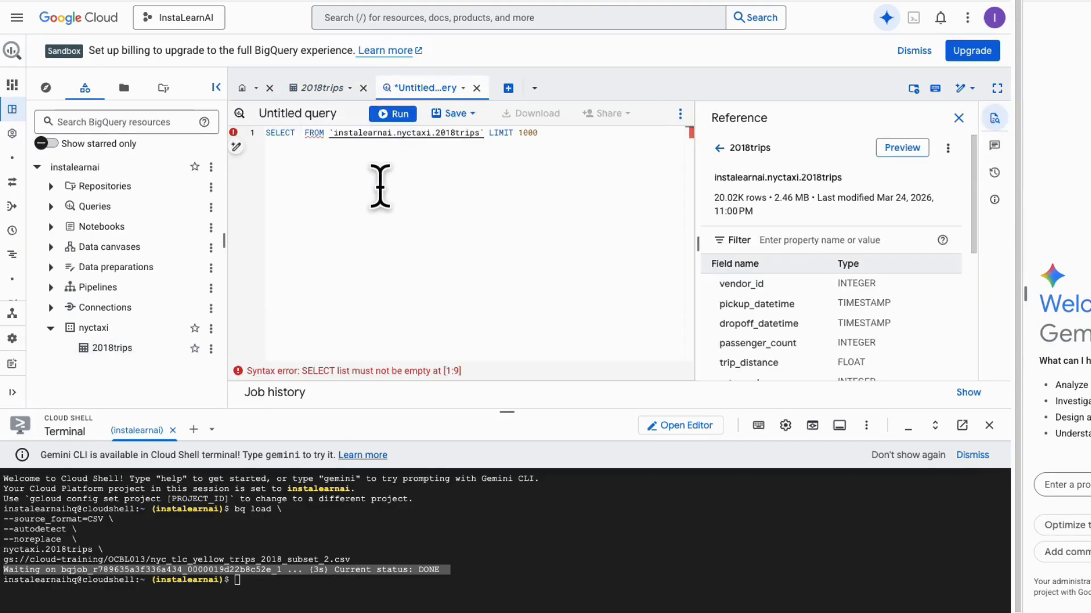
{"action": "key", "text": "ctrl+a"}
{"action": "type", "text": "#standardSQL SELECT   * FROM   nyctaxi.2018trips ORDER BY   fare_amount DESC LIMIT 5"}
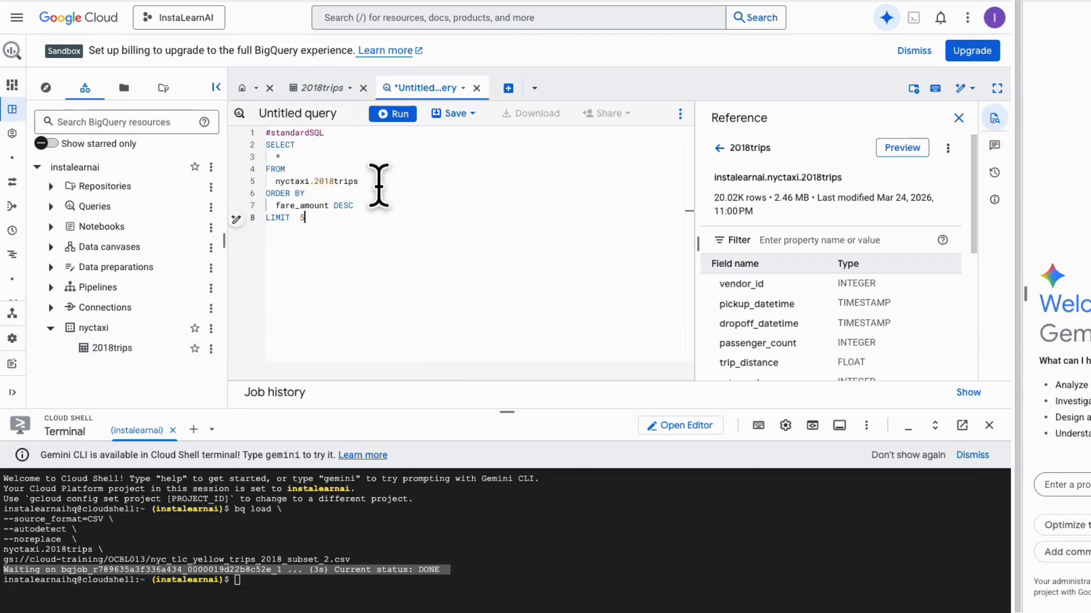
{"action": "left_click", "coordinate": [407, 118]}
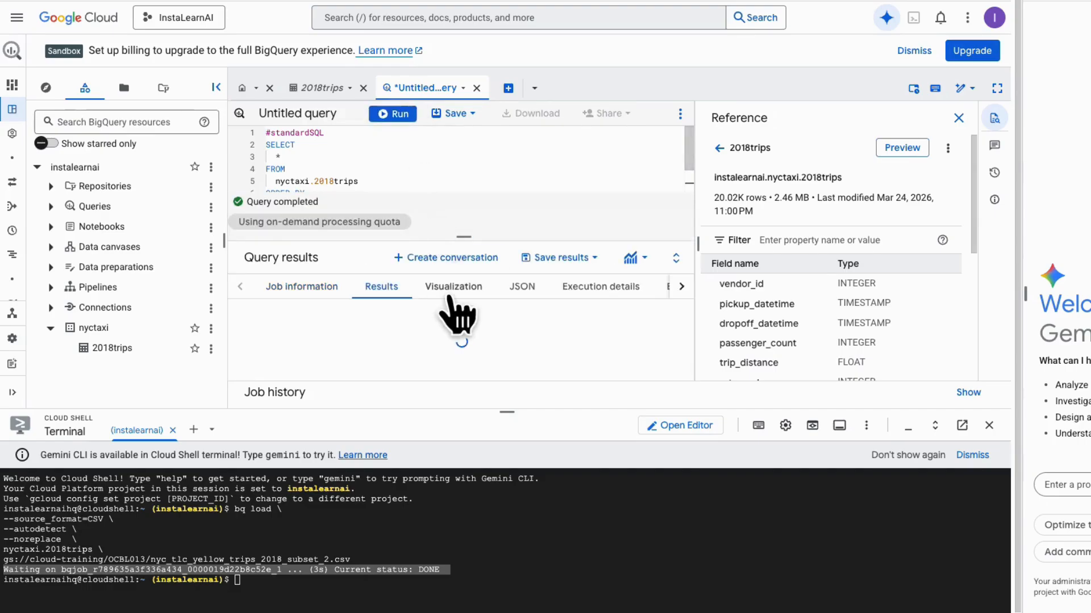
{"action": "scroll", "coordinate": [498, 348], "scroll_direction": "down", "scroll_amount": 2}
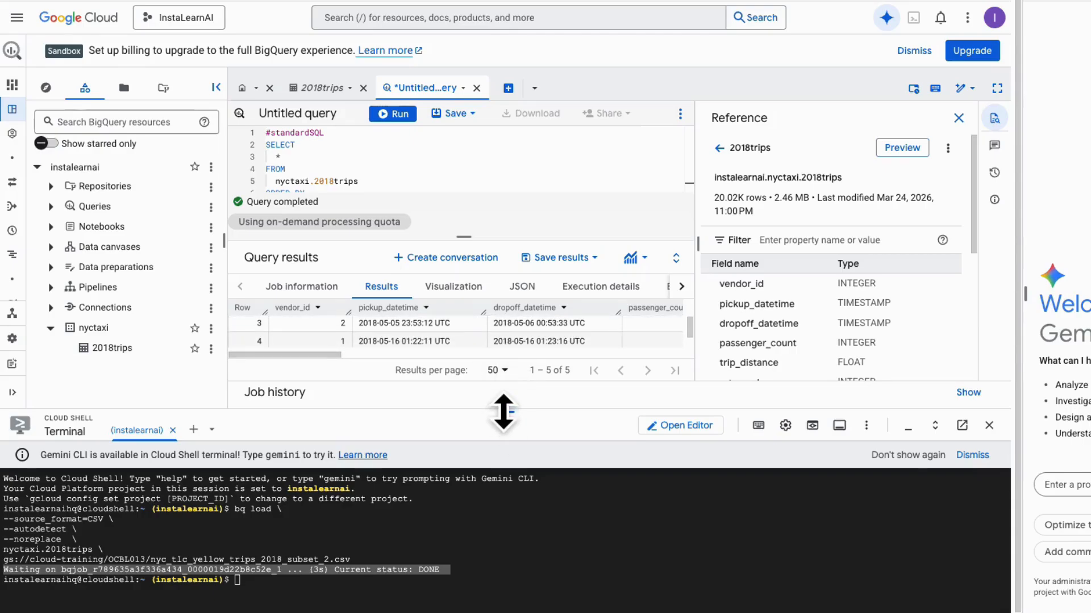
{"action": "left_click_drag", "start_coordinate": [503, 413], "coordinate": [530, 555]}
{"action": "scroll", "coordinate": [554, 486], "scroll_direction": "right", "scroll_amount": 5}
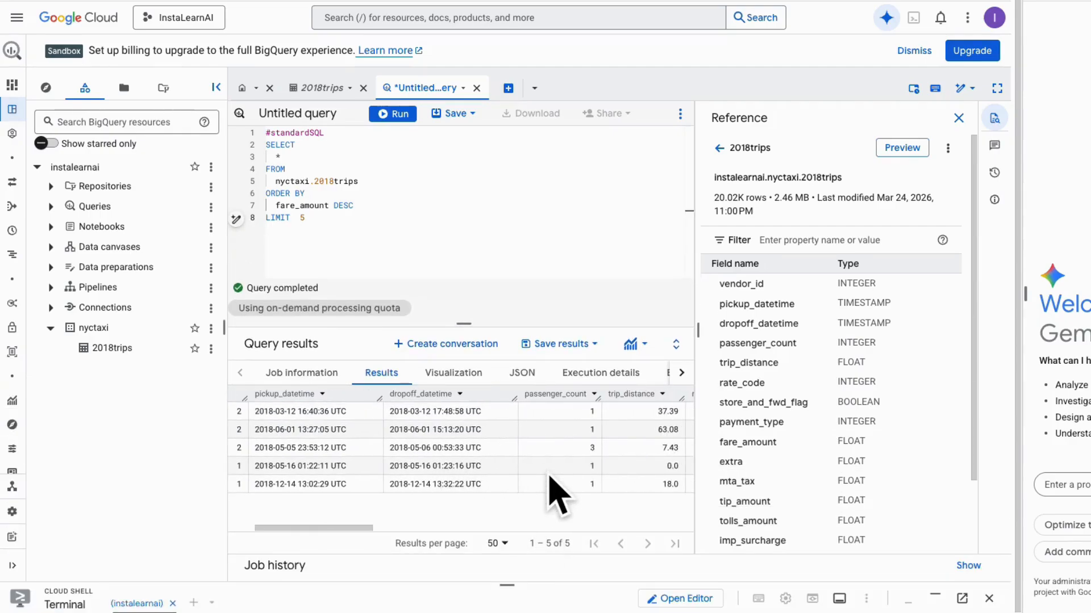
{"action": "scroll", "coordinate": [550, 478], "scroll_direction": "right", "scroll_amount": 10}
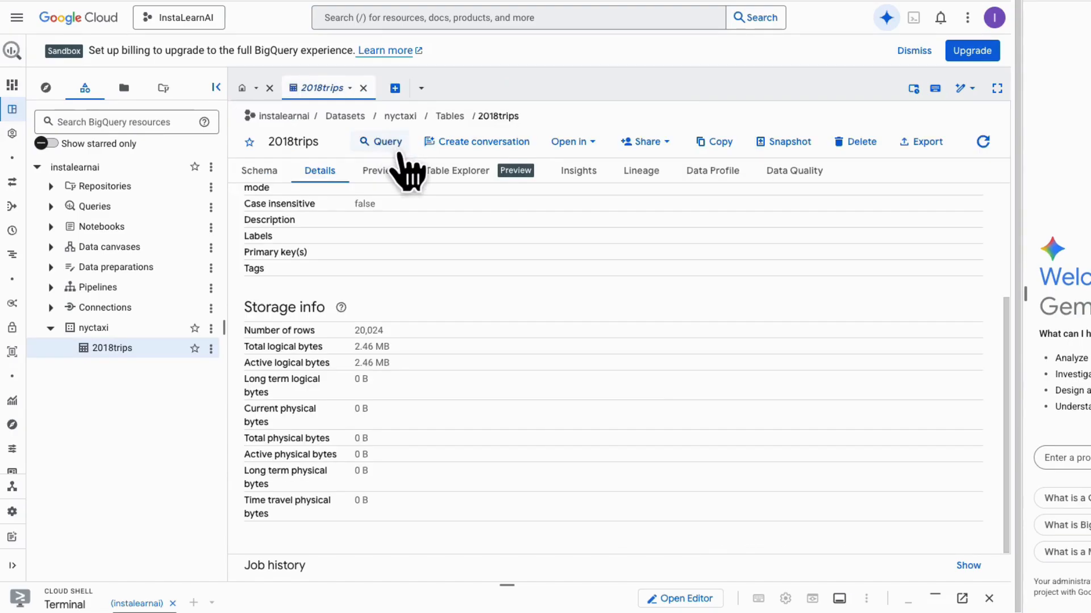
- Run standard SQL creating table nyctaxi.january_trips from all columns of nyctaxi.2018trips where the month extracted from pickup_datetime equals 1
{"action": "left_click", "coordinate": [400, 148]}
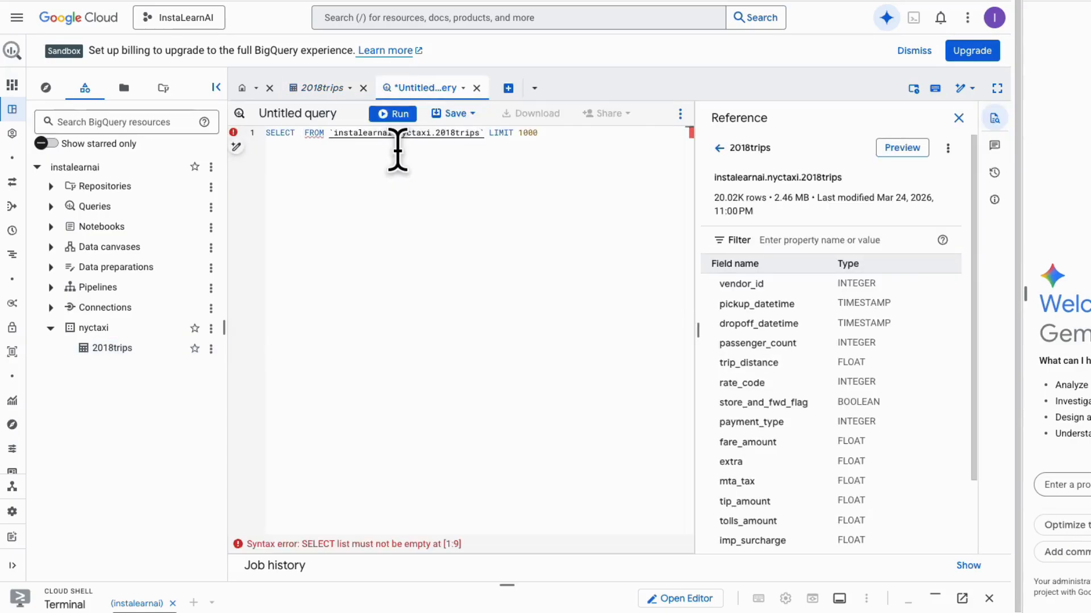
{"action": "key", "text": "ctrl+a"}
{"action": "type", "text": "#standardSQL CREATE TABLE   nyctaxi.january_trips AS SELECT   * FROM   nyctaxi.2018trips WHERE   EXTRACT(Month   FROM     pickup_datetime)=1;"}
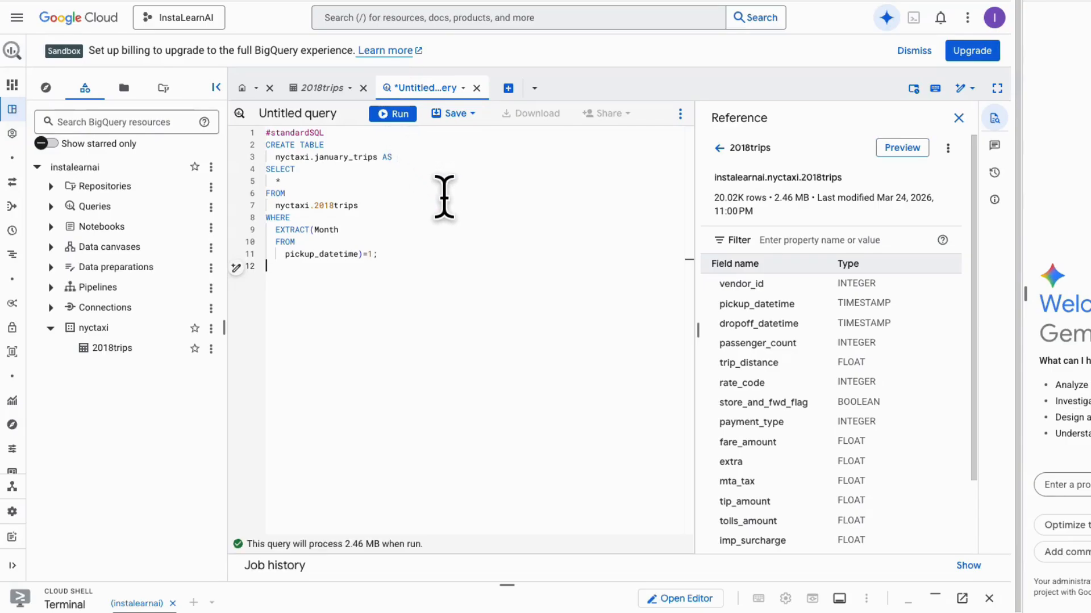
{"action": "left_click", "coordinate": [410, 116]}
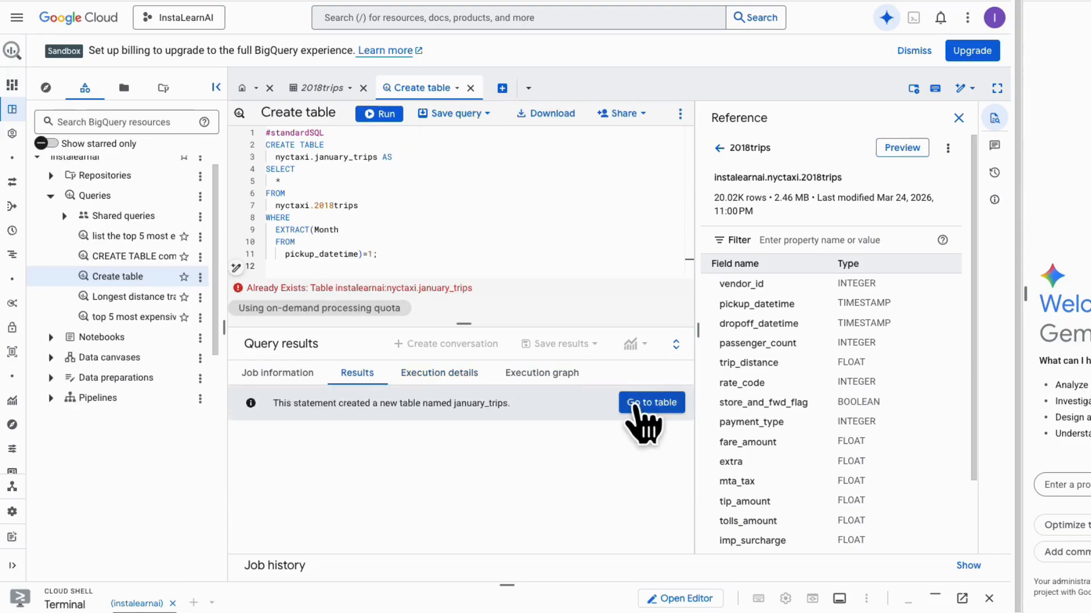
- Open the january_trips table and examine its schema and table details
{"action": "left_click", "coordinate": [634, 404]}
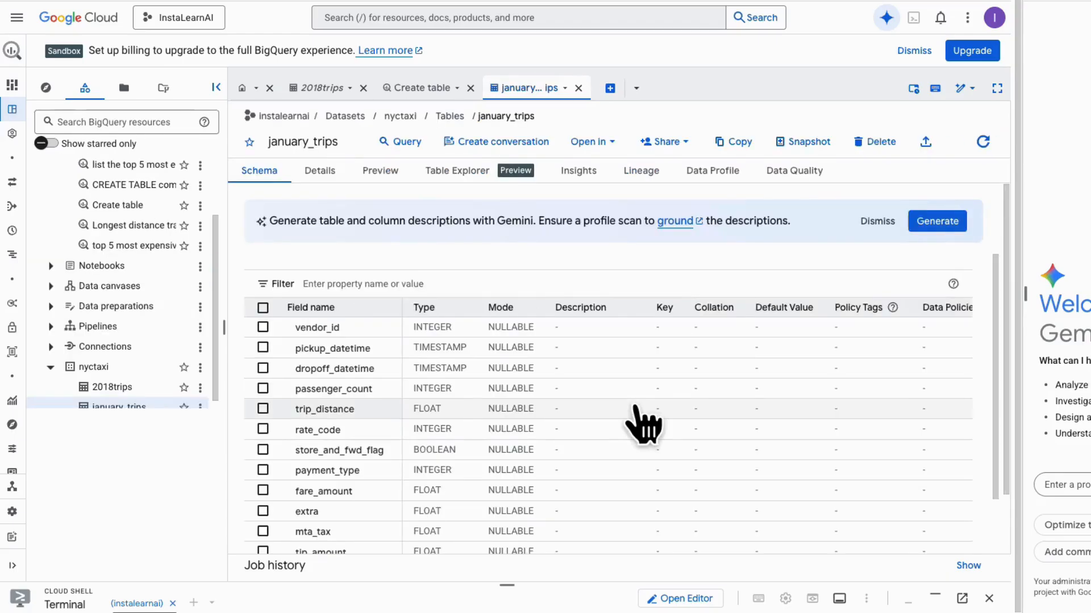
{"action": "scroll", "coordinate": [644, 423], "scroll_direction": "down", "scroll_amount": 3}
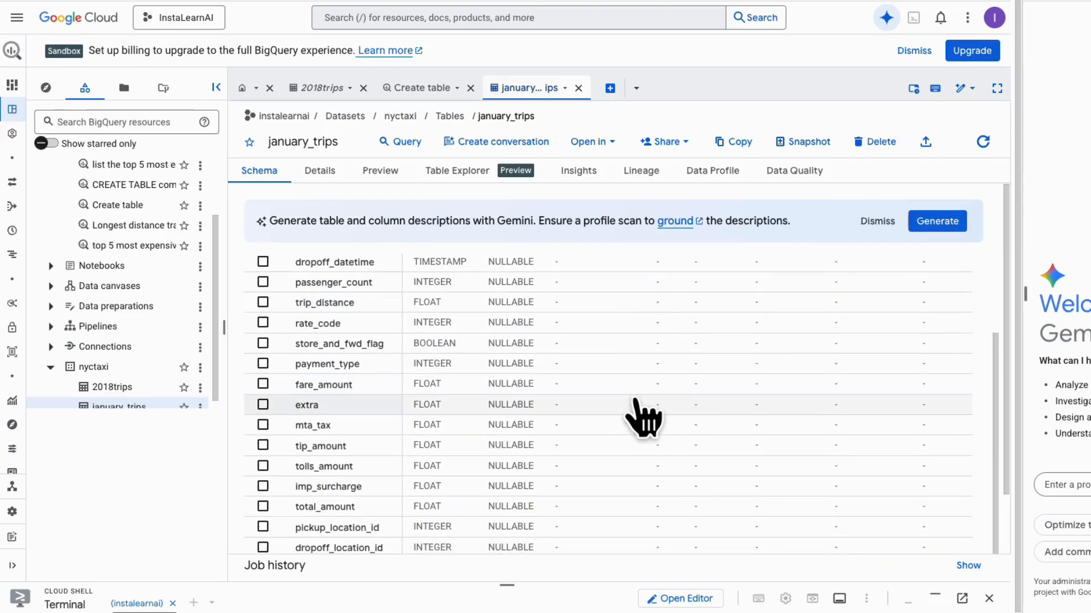
{"action": "scroll", "coordinate": [644, 418], "scroll_direction": "up", "scroll_amount": 3}
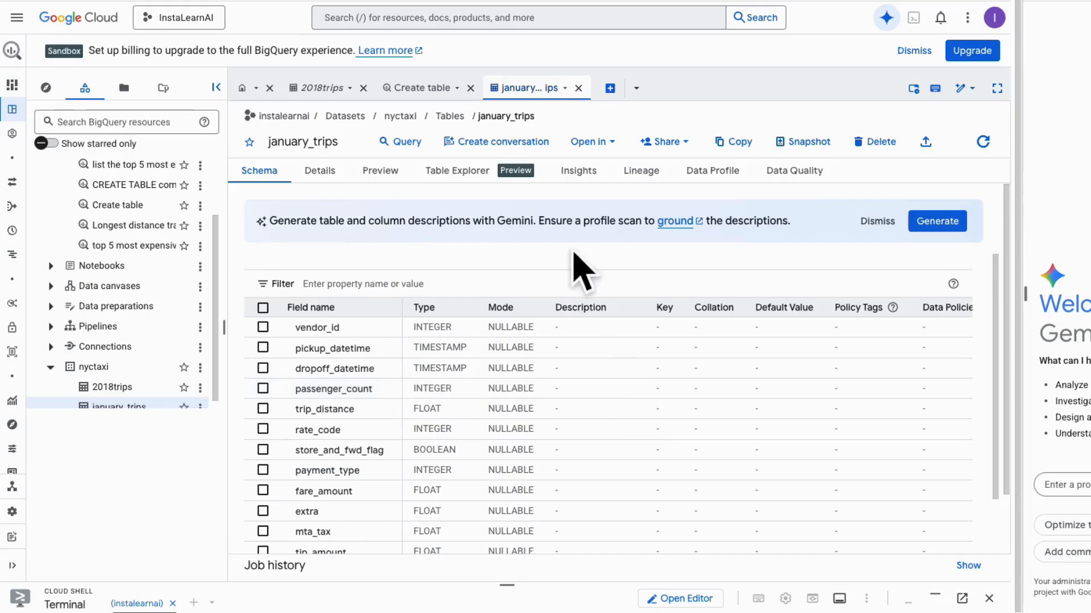
{"action": "left_click", "coordinate": [328, 179]}
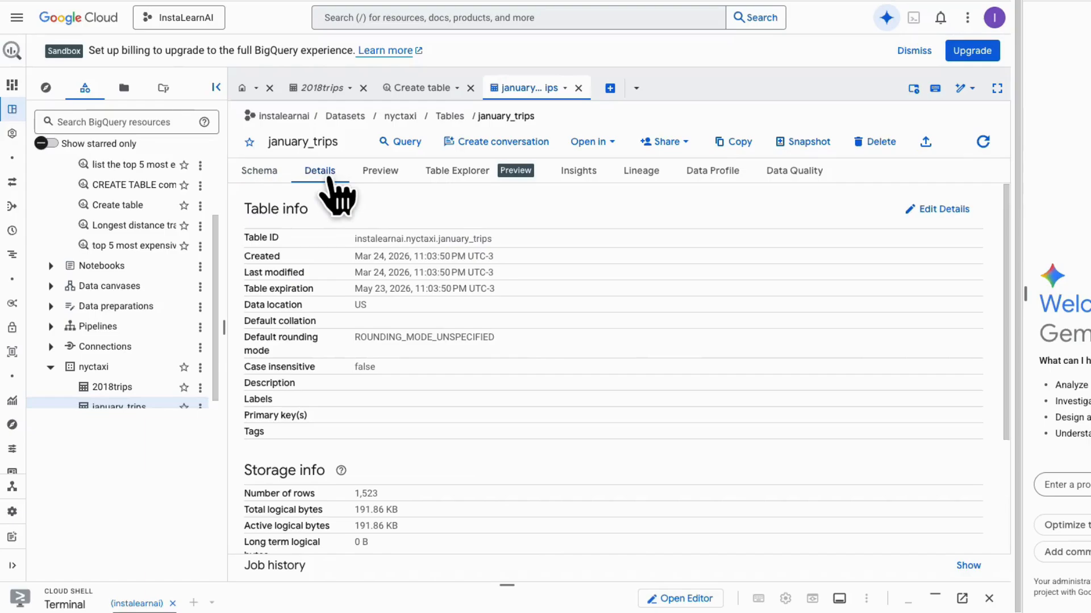
- Query all columns from nyctaxi.january_trips with standard SQL, ordered by trip_distance DESC, LIMIT 1, and review the trip's distance
{"action": "left_click", "coordinate": [407, 144]}
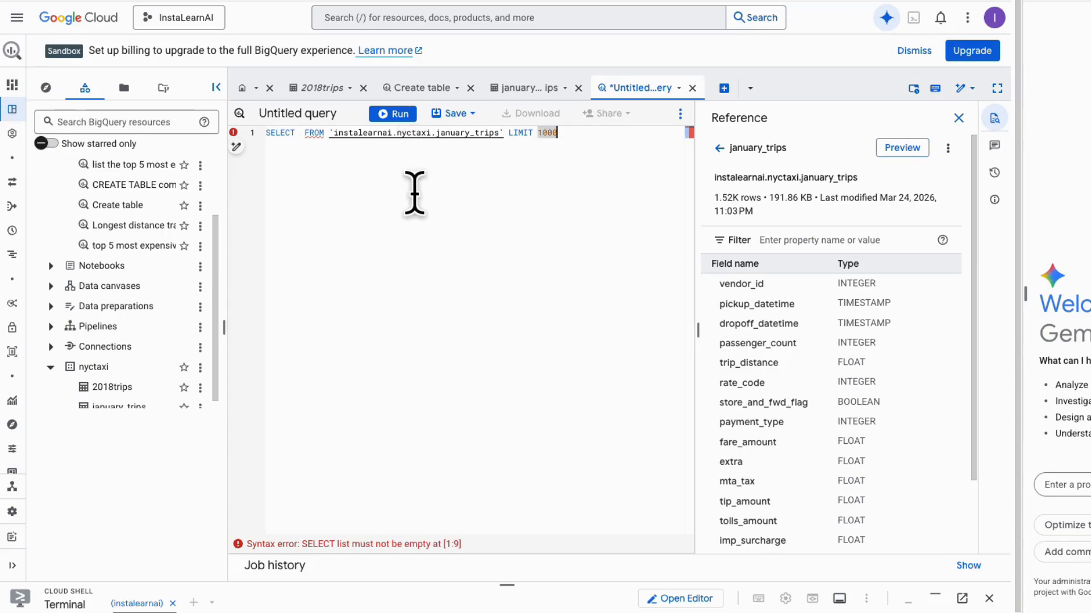
{"action": "key", "text": "ctrl+a"}
{"action": "type", "text": "#standardSQL SELECT   * FROM   nyctaxi.january_trips ORDER BY   trip_distance DESC LIMIT   1"}
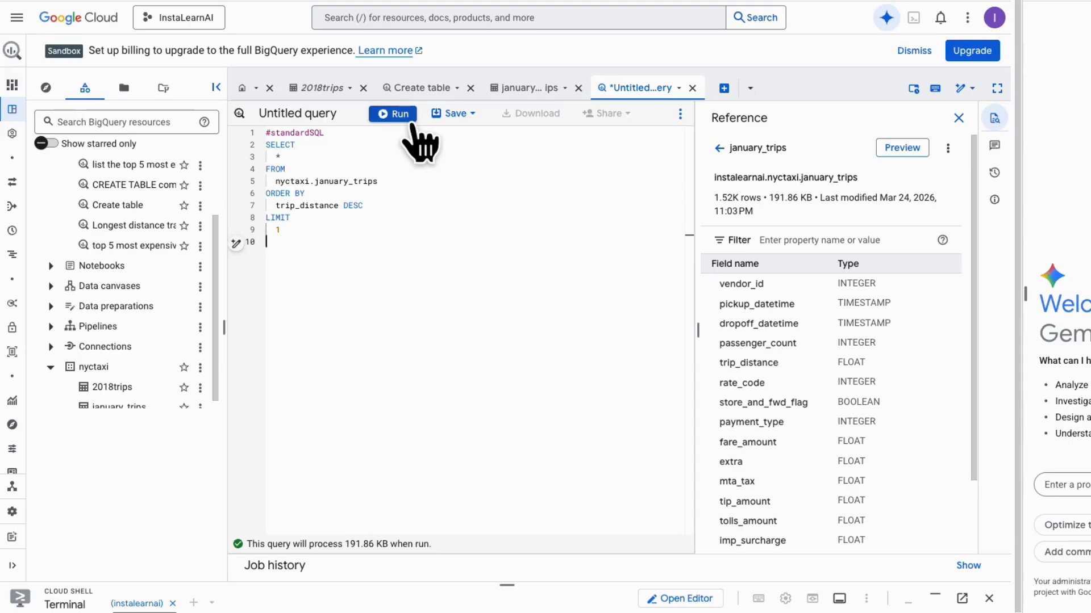
{"action": "left_click", "coordinate": [411, 120]}
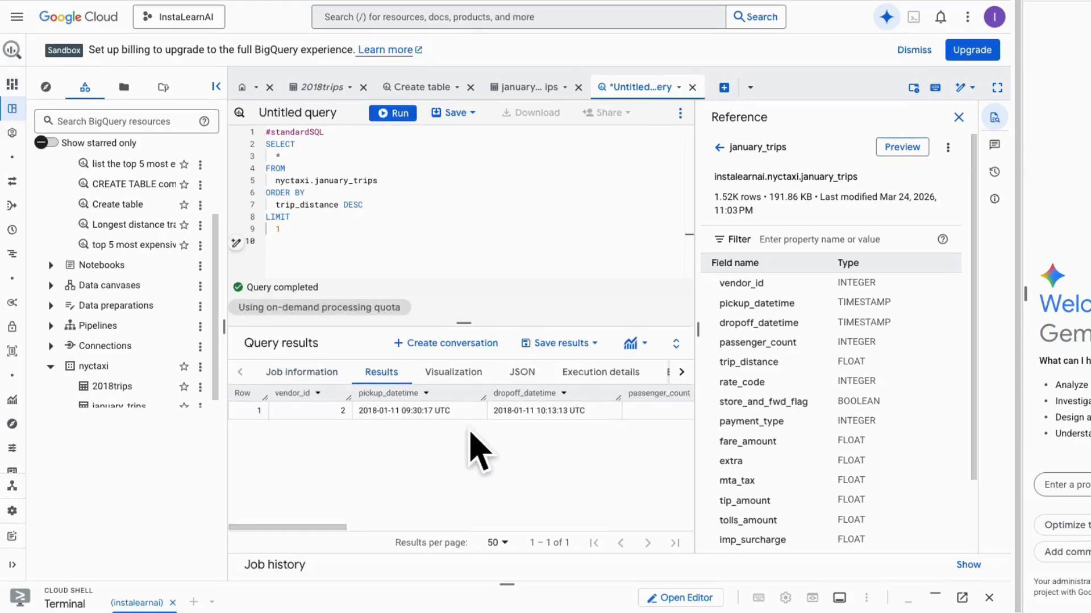
{"action": "scroll", "coordinate": [477, 452], "scroll_direction": "right", "scroll_amount": 5}
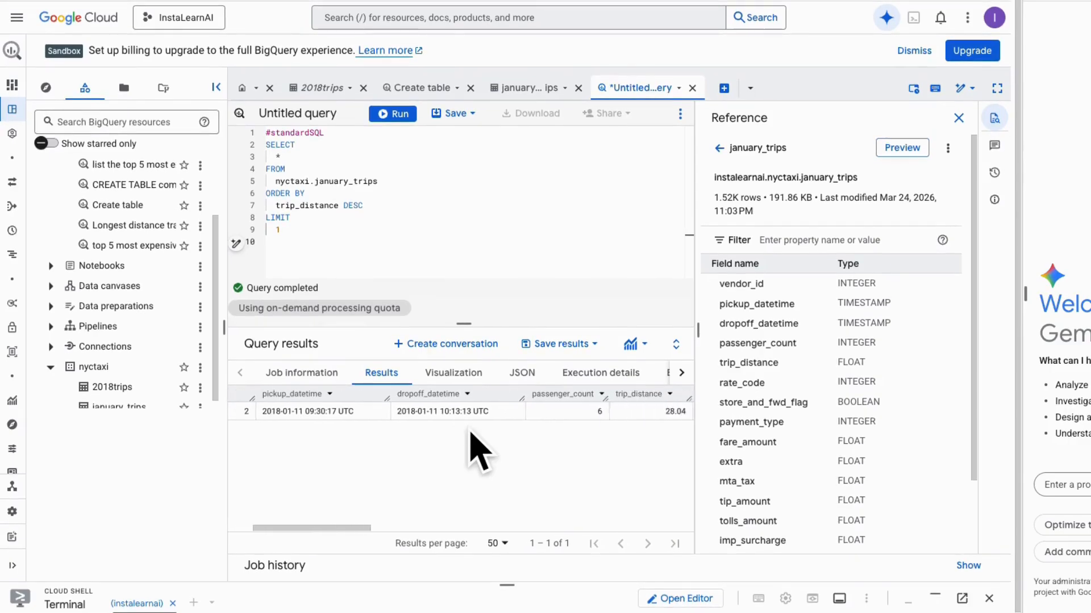
{"action": "scroll", "coordinate": [477, 452], "scroll_direction": "right", "scroll_amount": 1}
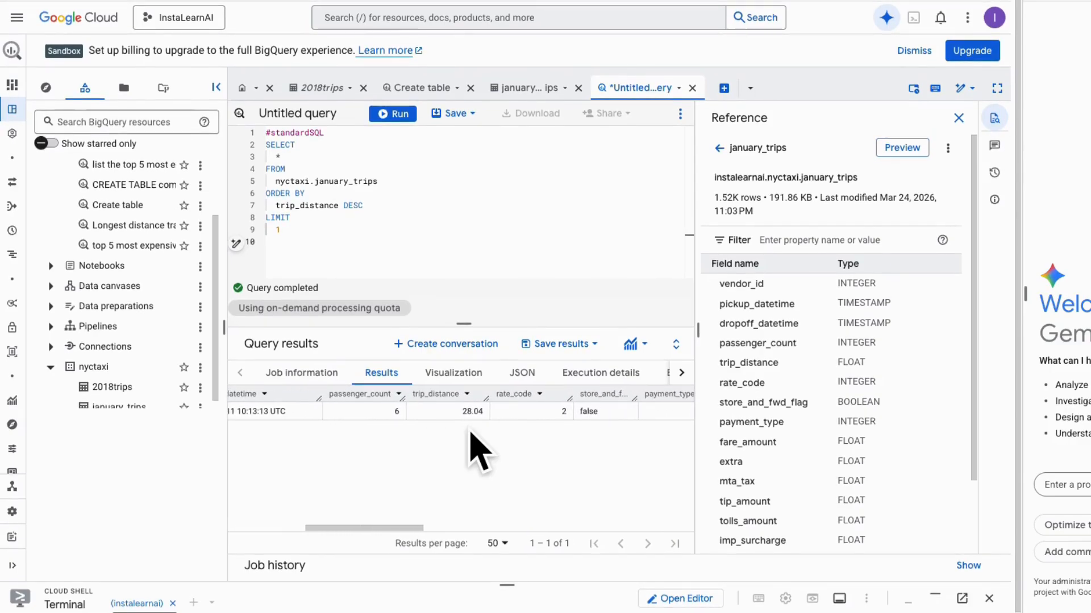
{"action": "scroll", "coordinate": [471, 432], "scroll_direction": "right", "scroll_amount": 4}
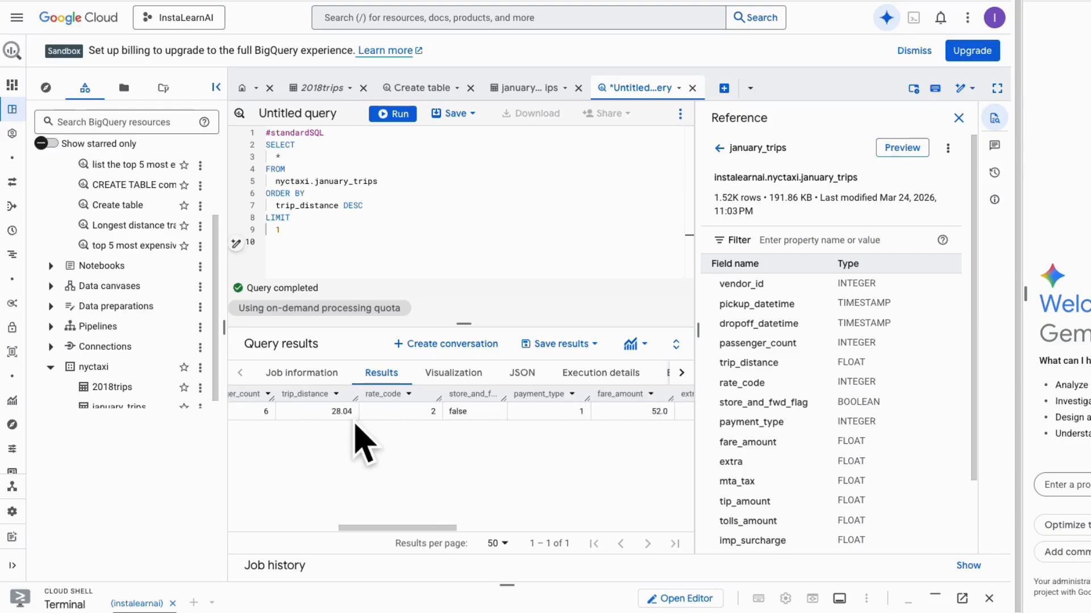